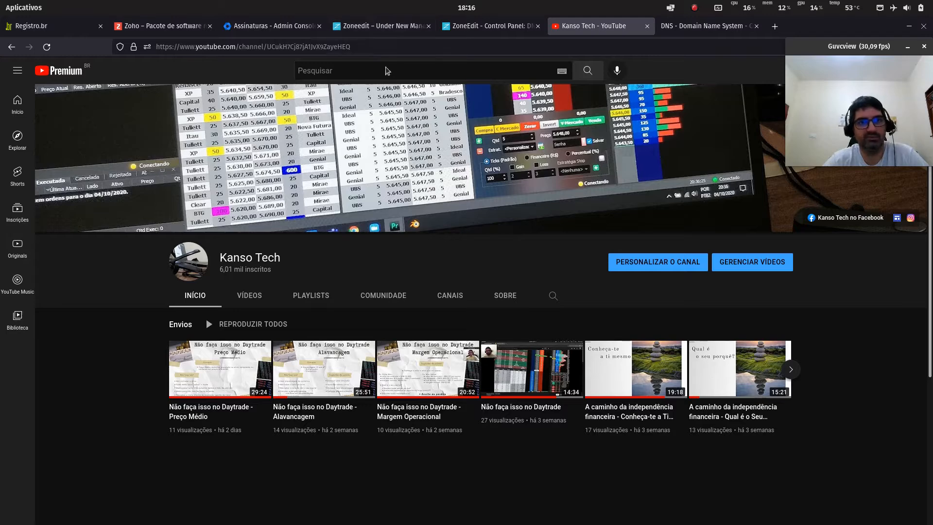
- Open the switch to Google Workspace Business Starter from the subscriptions page in Google Admin
left_click(283, 31)
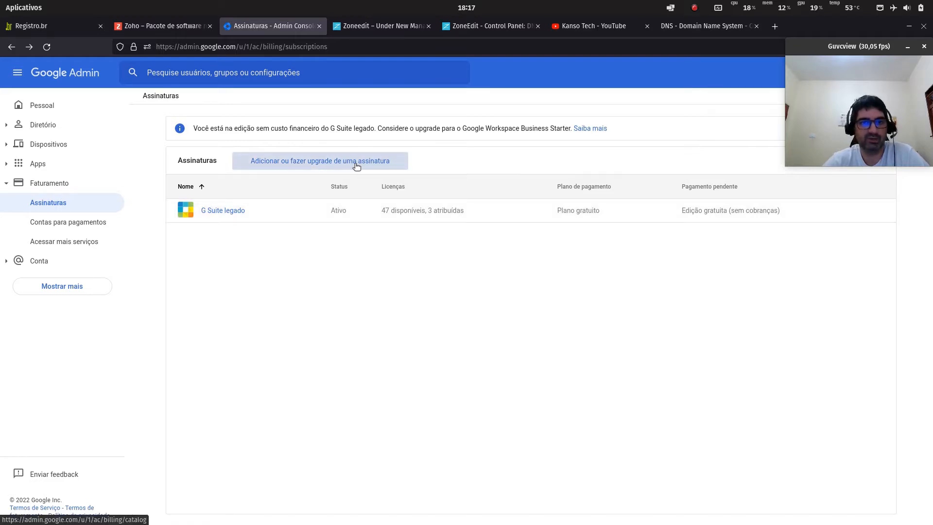
left_click(326, 167)
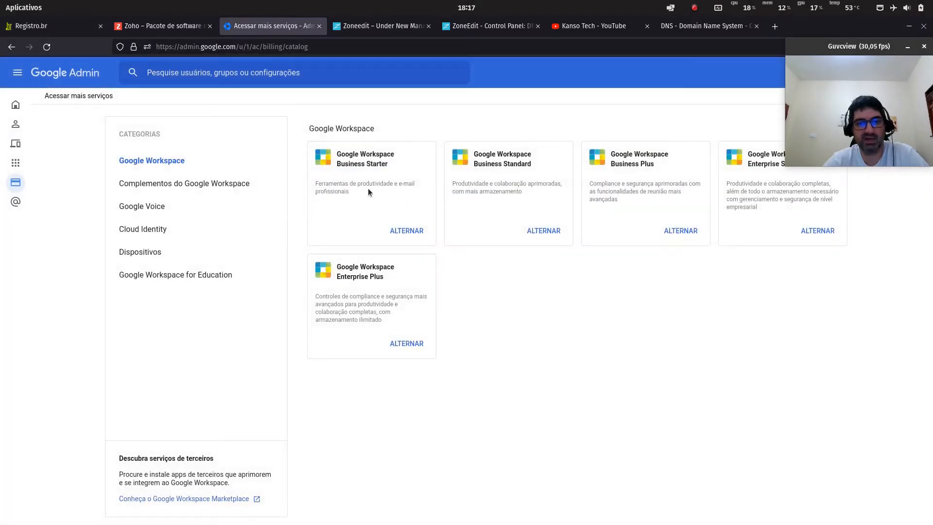
left_click(410, 231)
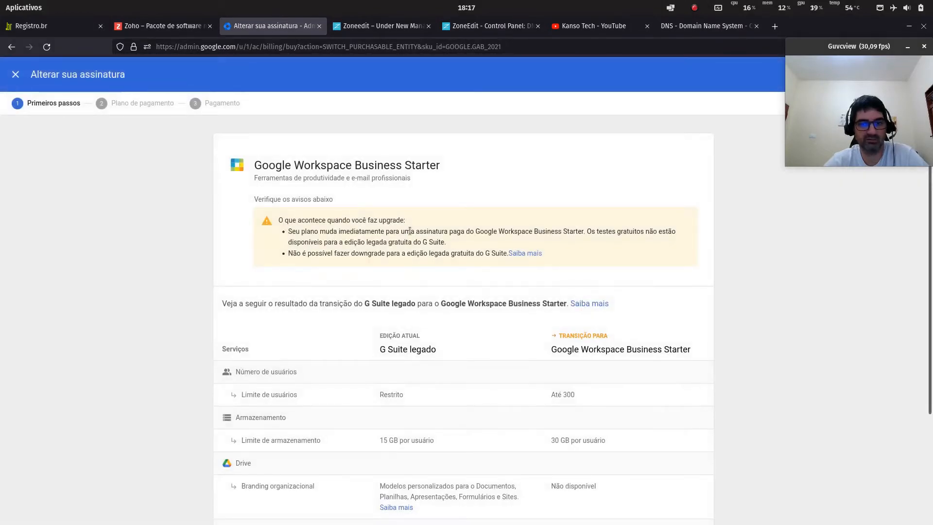
- Compare the user limits of G Suite legado and Business Starter, and continue to the payment plan to check the flexible plan's user total
scroll(521, 315, "down", 1)
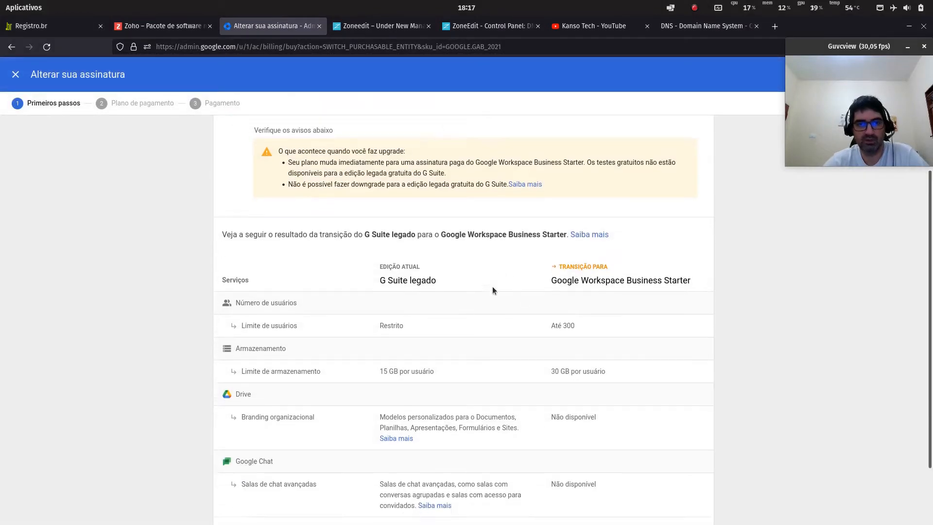
scroll(583, 389, "down", 3)
scroll(493, 383, "up", 2)
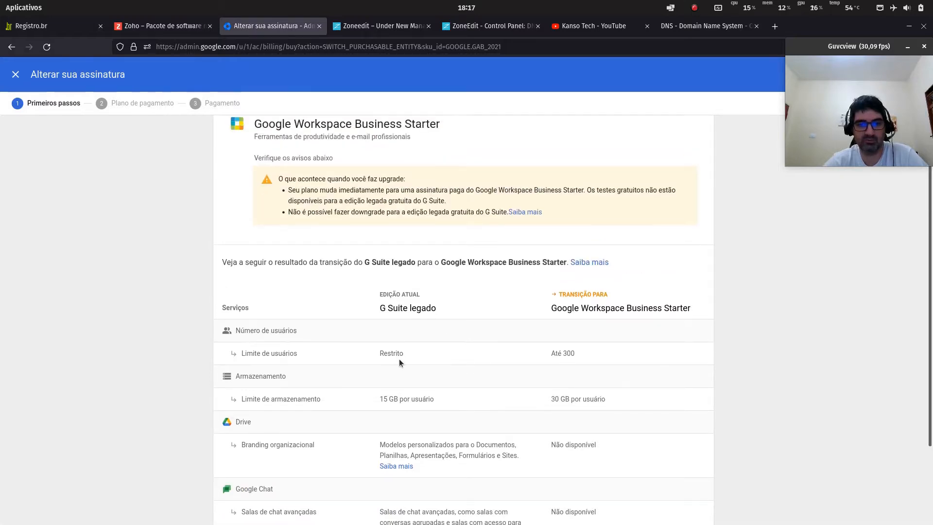
scroll(399, 359, "down", 2)
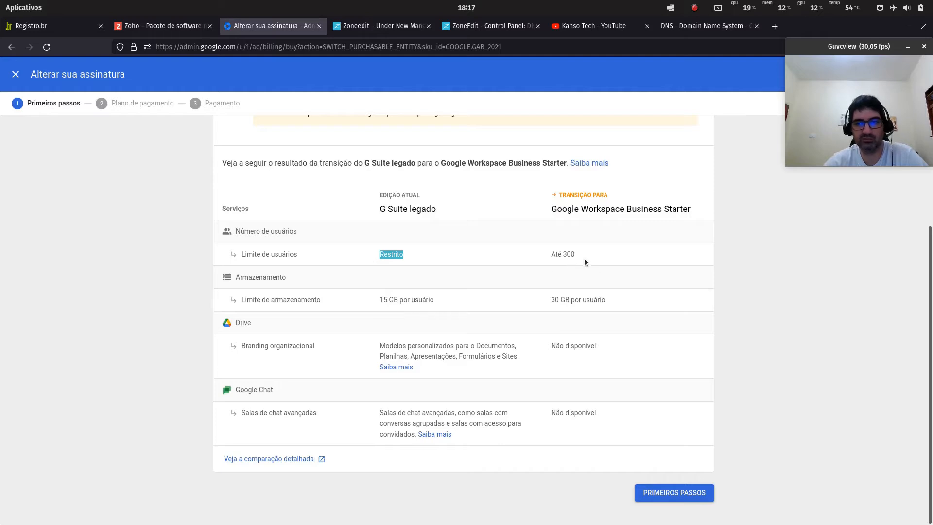
left_click_drag(585, 261, 540, 257)
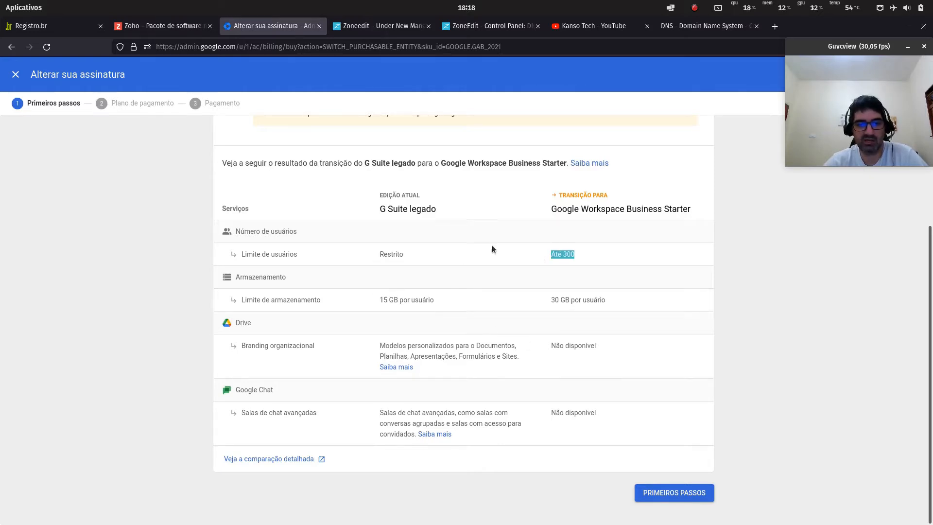
left_click(693, 497)
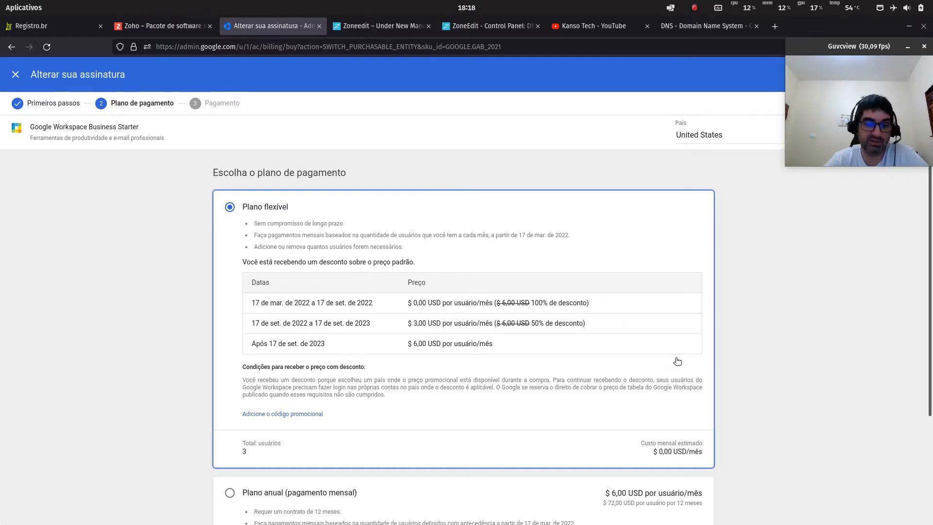
left_click_drag(249, 452, 240, 450)
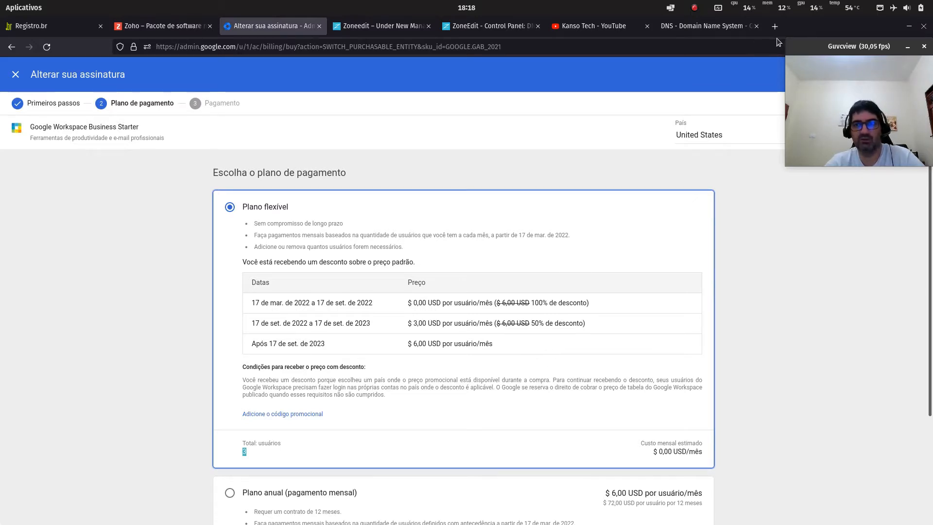
- Visit kanso.com.br in a new browser tab to view the site's home page, and close that tab
left_click(774, 25)
left_click(731, 44)
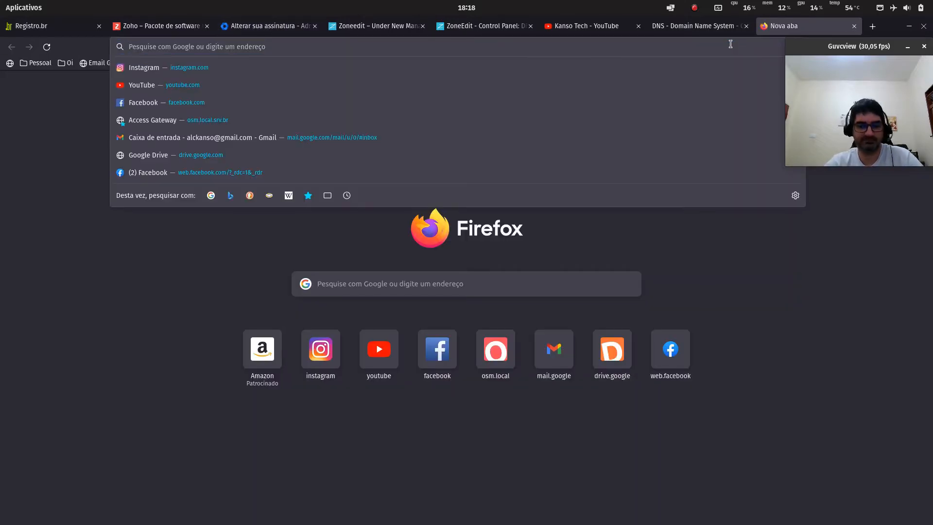
type("kanso.")
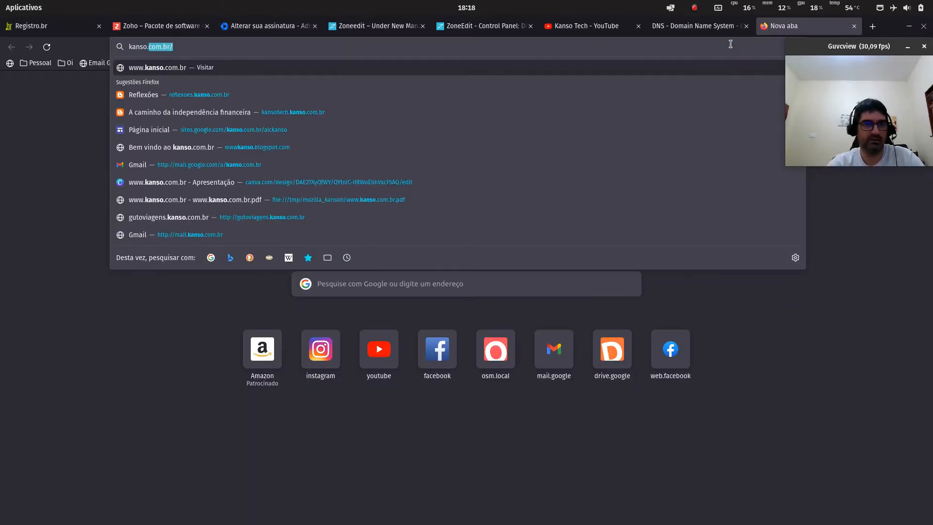
key("Return")
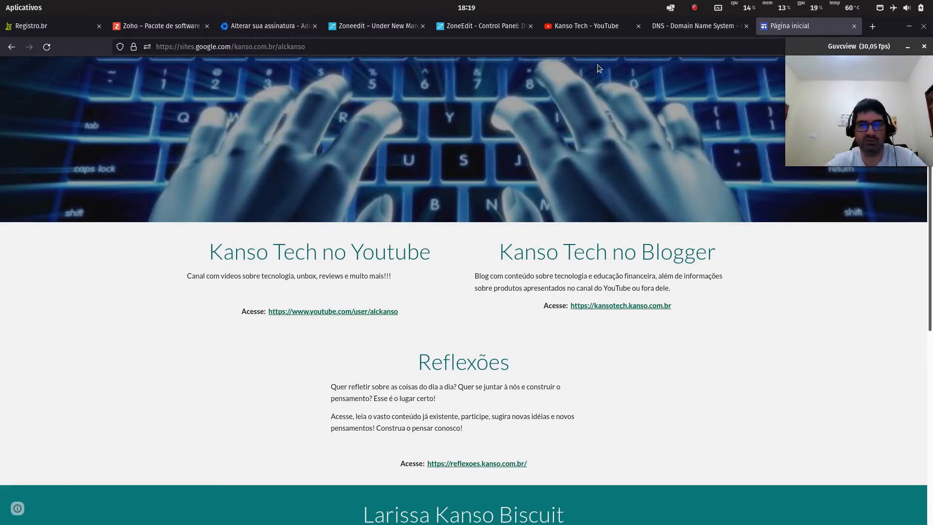
left_click(855, 26)
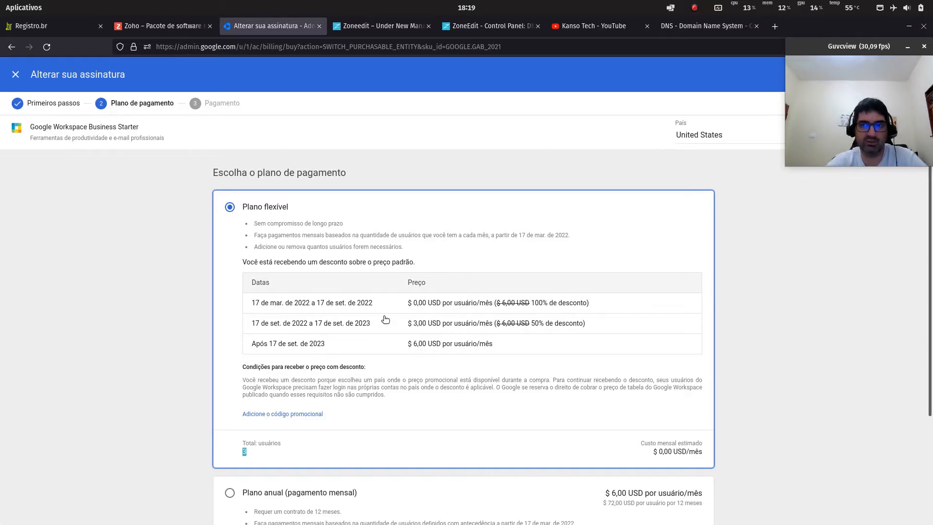
- Examine the DNS hierarchy diagram in the already open Domain Name System article, and close the article
left_click(695, 28)
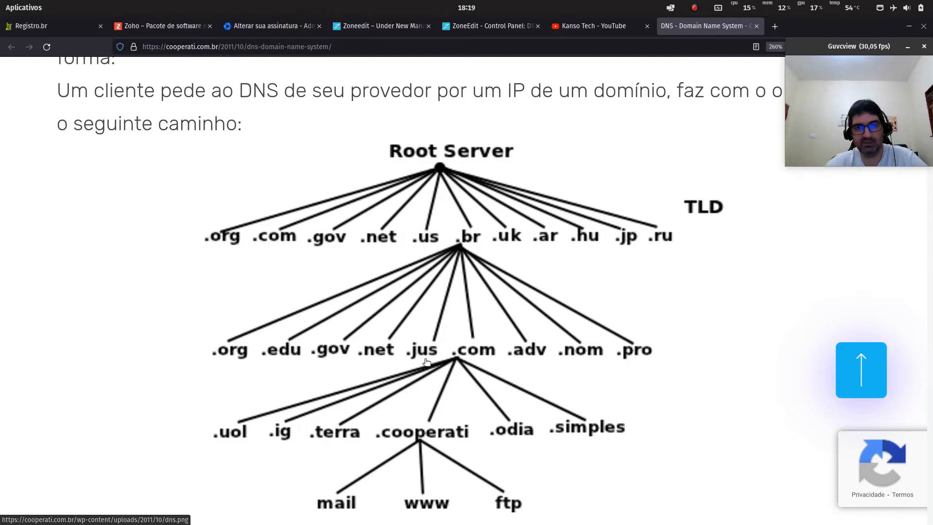
scroll(427, 363, "down", 3)
scroll(427, 363, "up", 3)
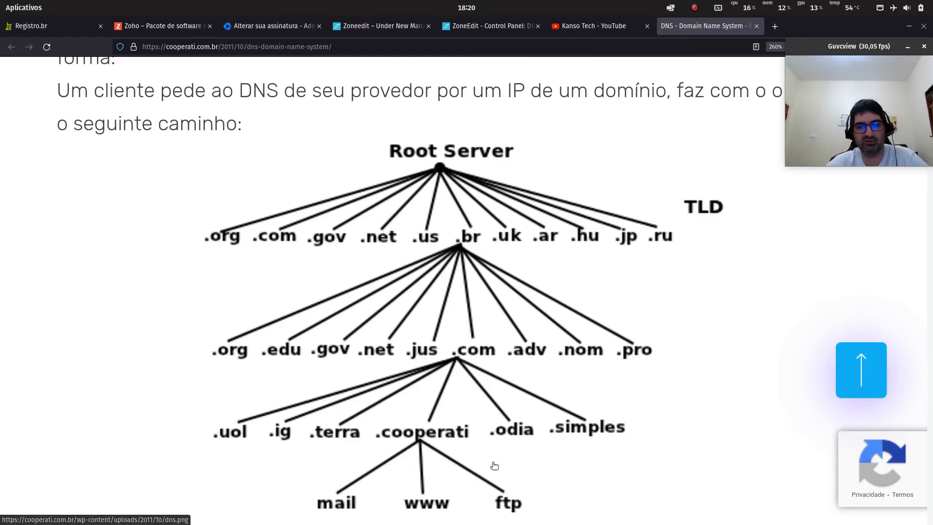
left_click(757, 26)
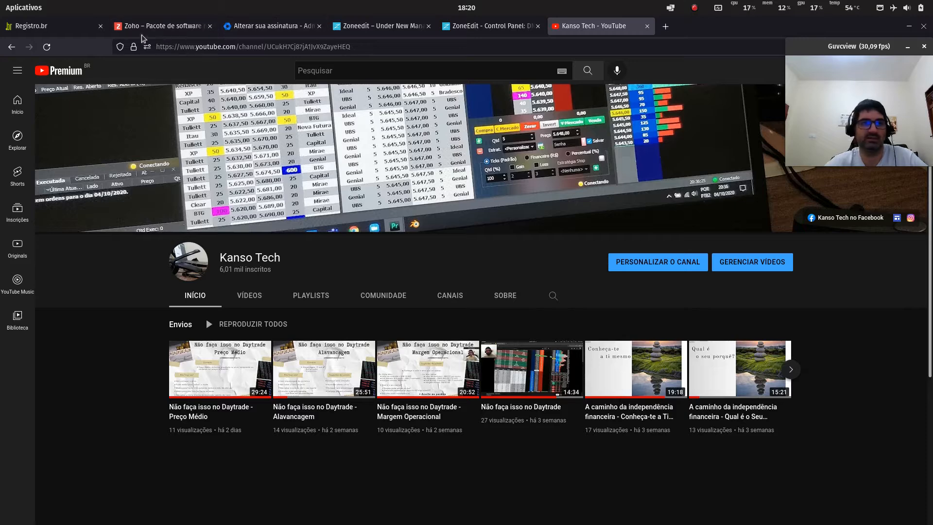
- Check on the Registro.br site whether the domain eumesmo.com.br can be registered
left_click(62, 27)
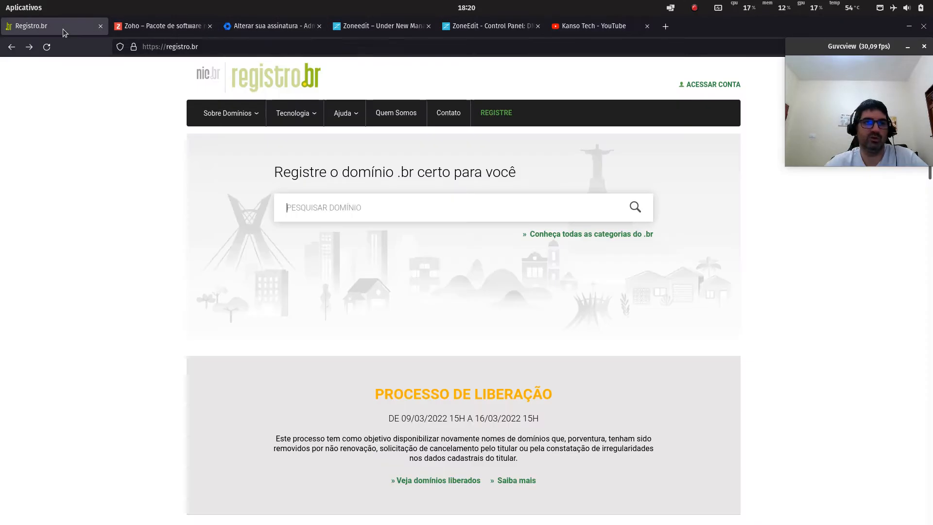
left_click(385, 203)
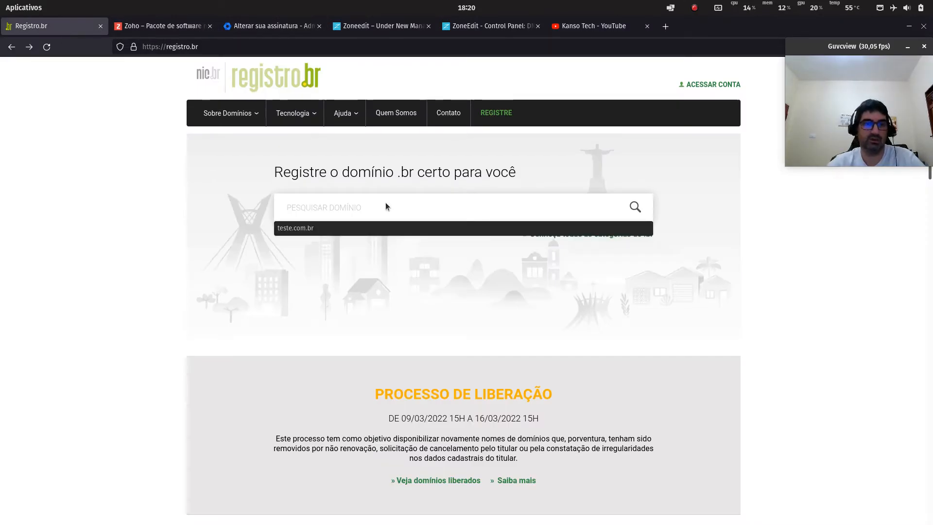
left_click(125, 170)
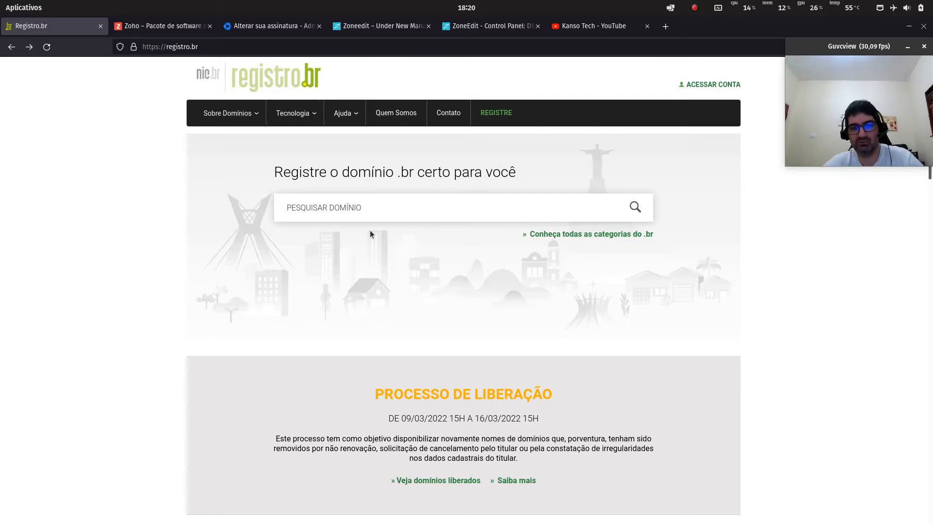
left_click(388, 217)
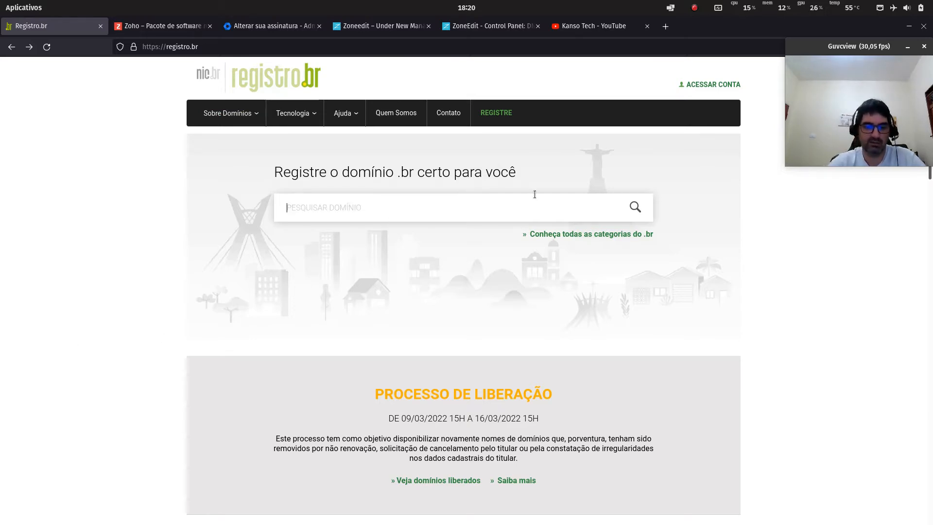
type("eumesmo.com.")
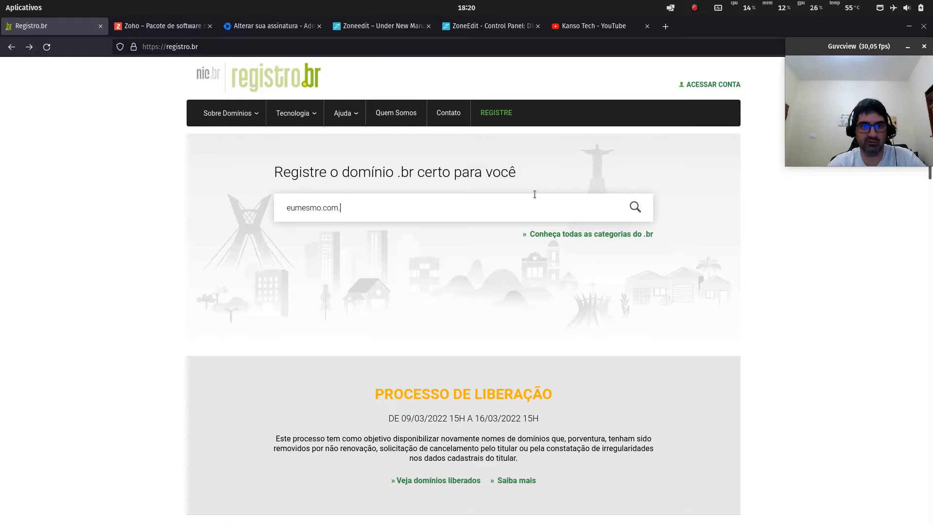
type("br")
key("Return")
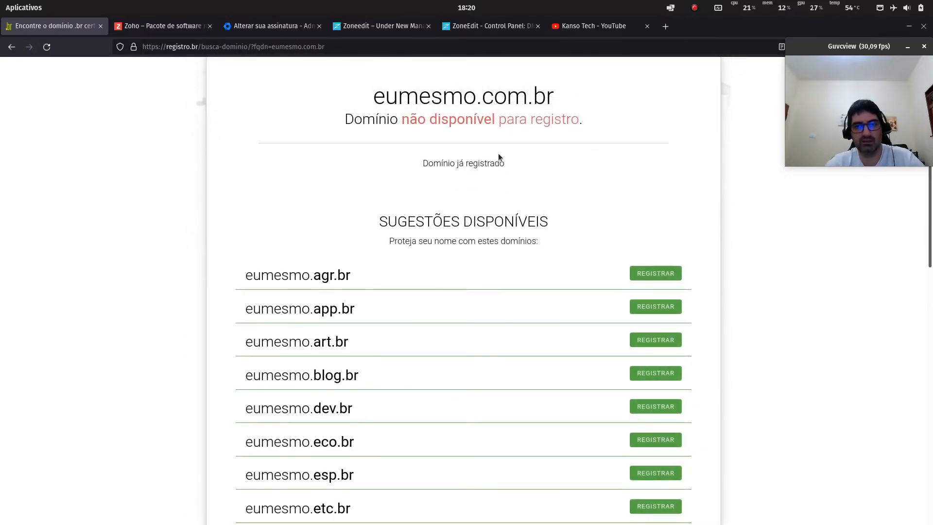
- Review the availability result for eumesmo.com.br and the list of suggested alternative domains
scroll(499, 156, "up", 2)
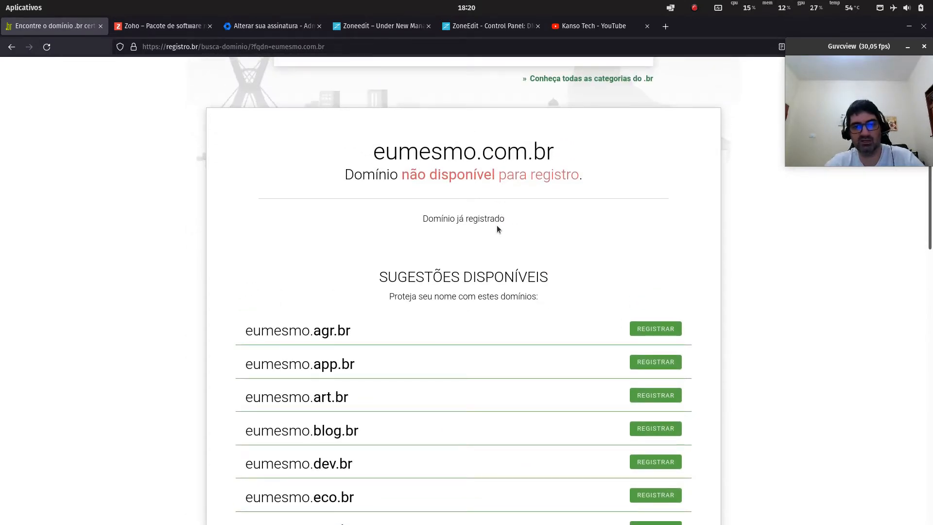
scroll(430, 303, "down", 2)
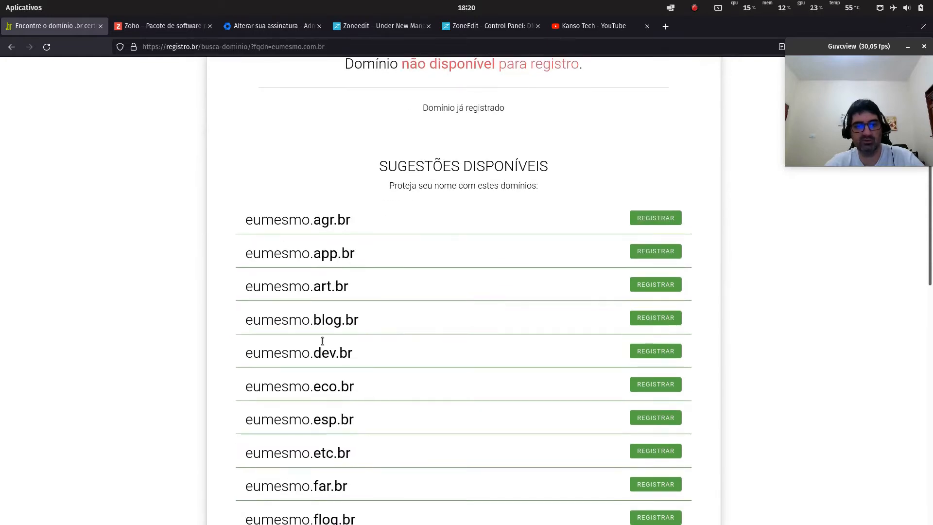
scroll(337, 404, "down", 2)
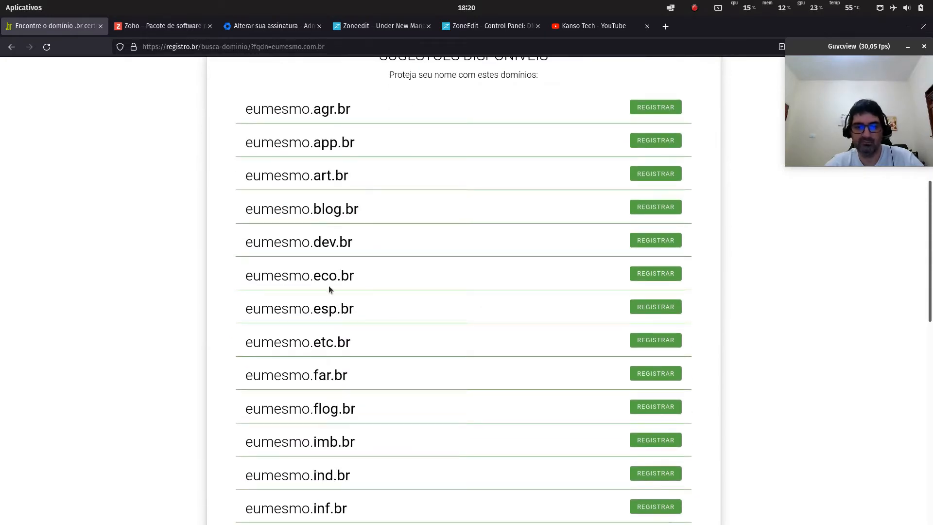
scroll(271, 177, "down", 2)
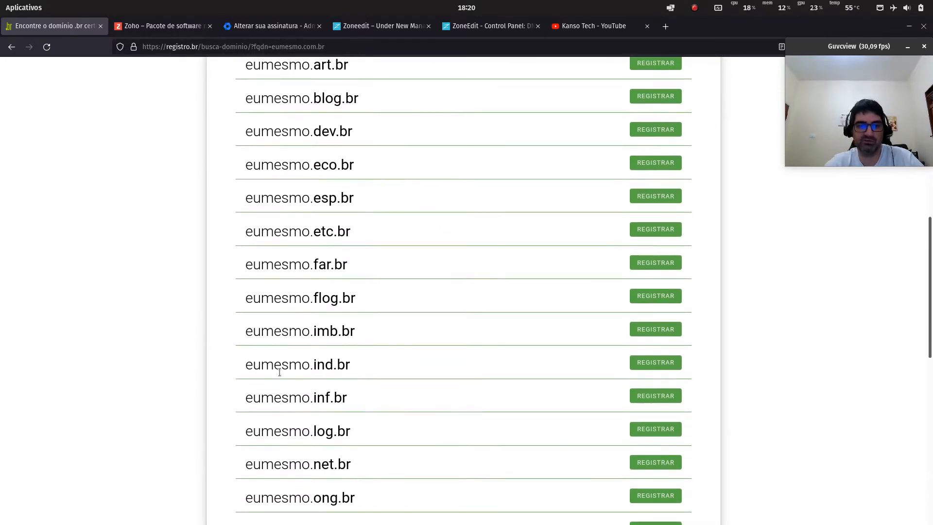
scroll(368, 228, "up", 8)
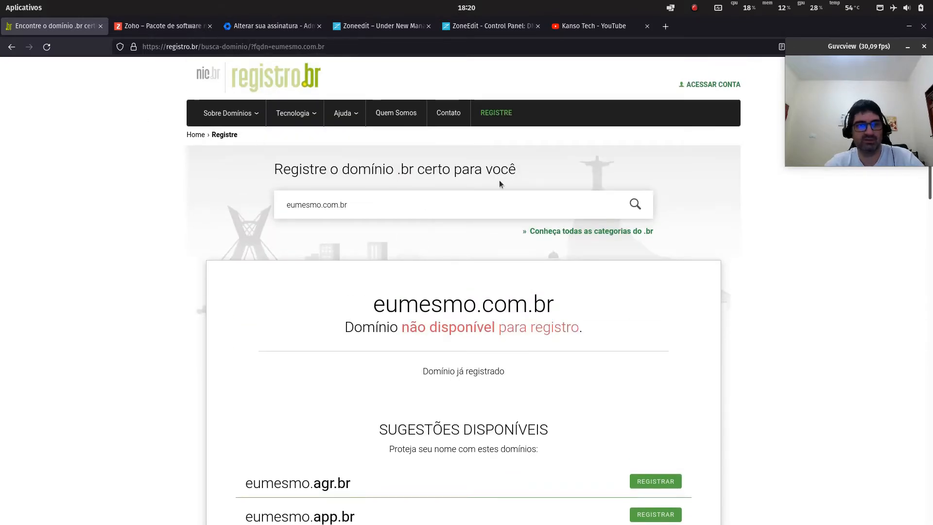
- Look through the full list of .br domain categories, and return to the eumesmo.com.br search result
left_click(602, 235)
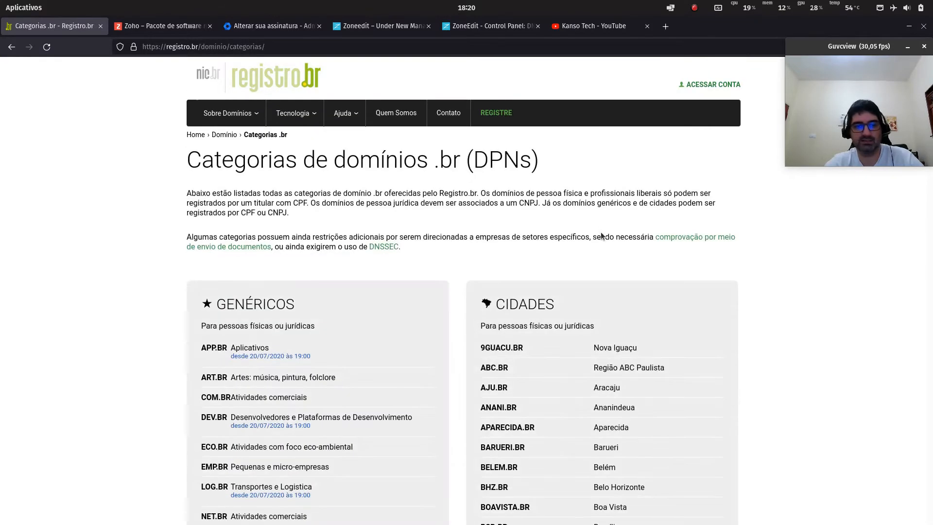
scroll(343, 403, "down", 2)
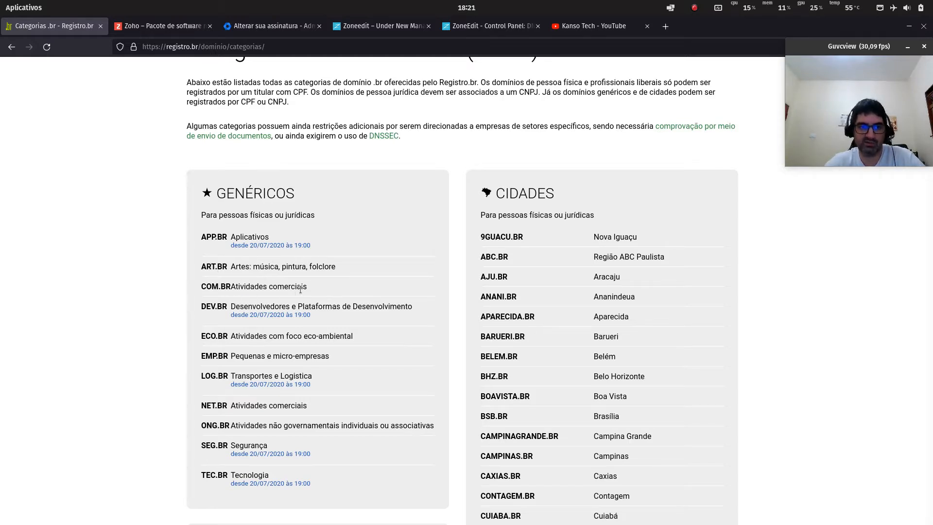
scroll(342, 353, "down", 2)
scroll(263, 365, "down", 10)
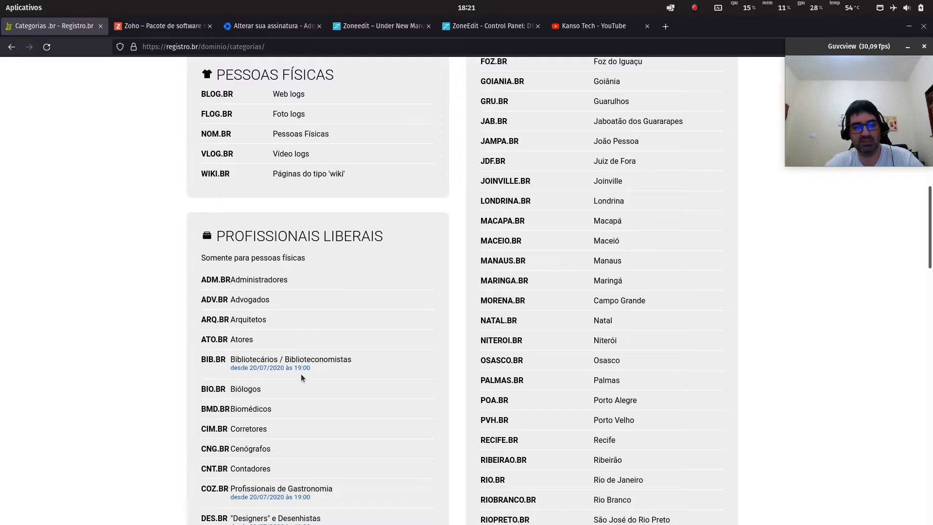
scroll(301, 374, "down", 3)
scroll(127, 144, "up", 3)
left_click(3, 48)
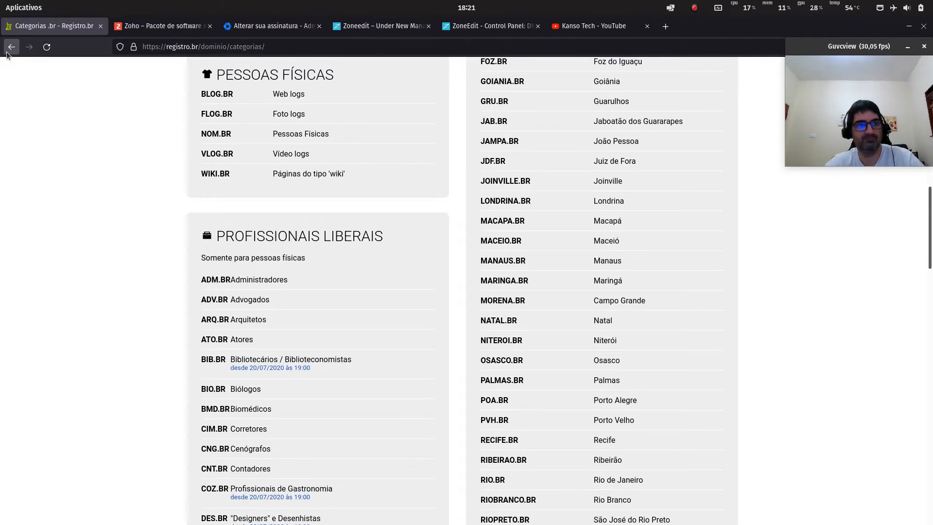
scroll(486, 195, "up", 2)
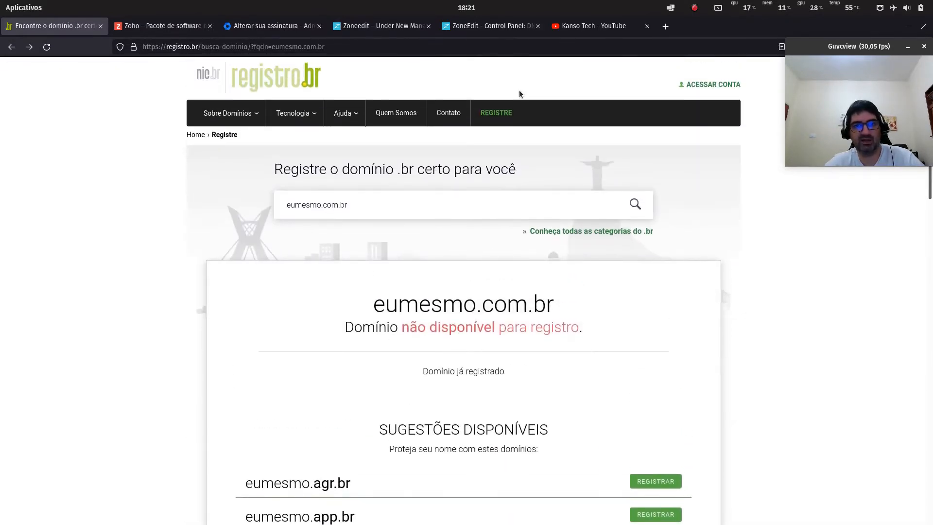
- Open a blank domain registration search on Registro.br, leaving the search field empty
left_click(502, 116)
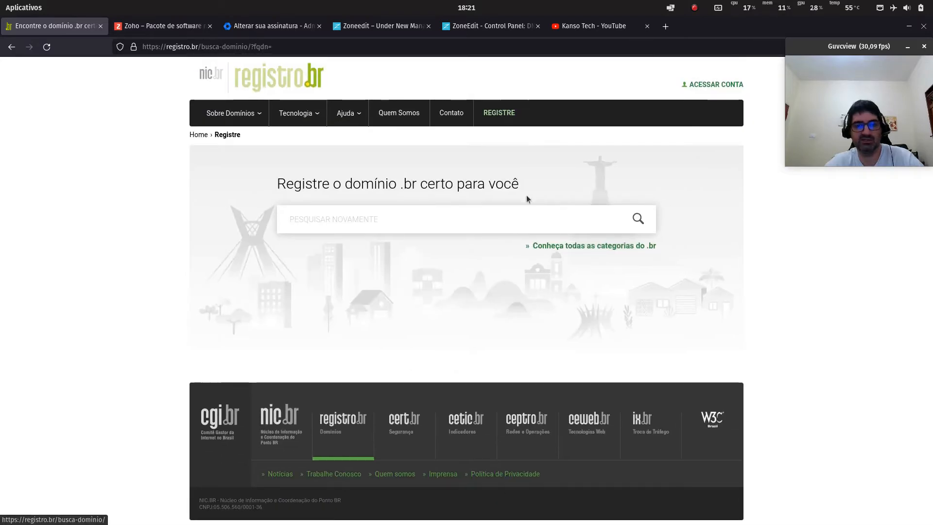
left_click(462, 219)
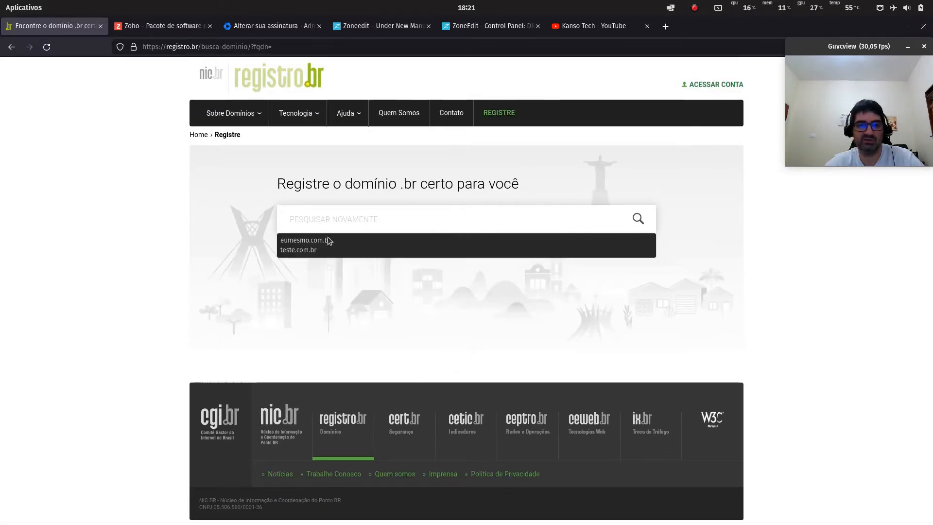
left_click(400, 342)
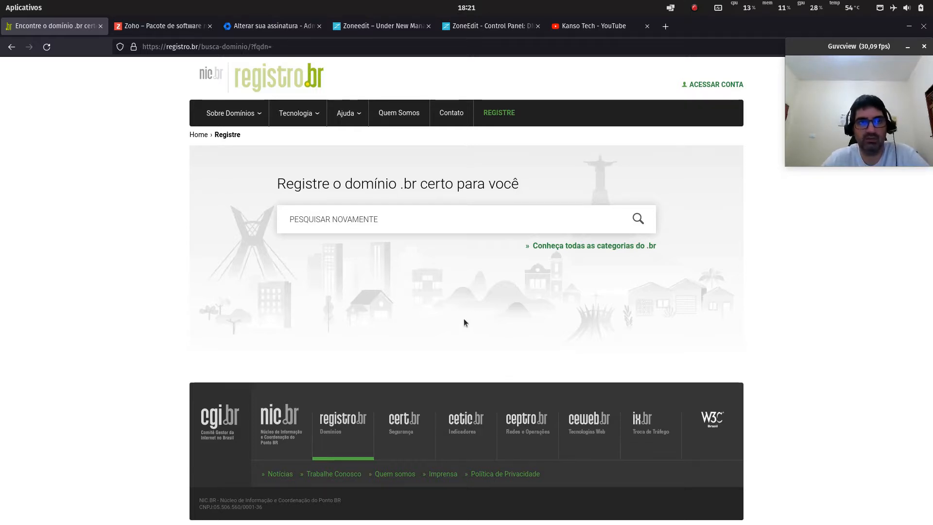
- Switch to the ZoneEdit website, open its Free DNS page, and read the free zone terms for new and legacy users
left_click(386, 21)
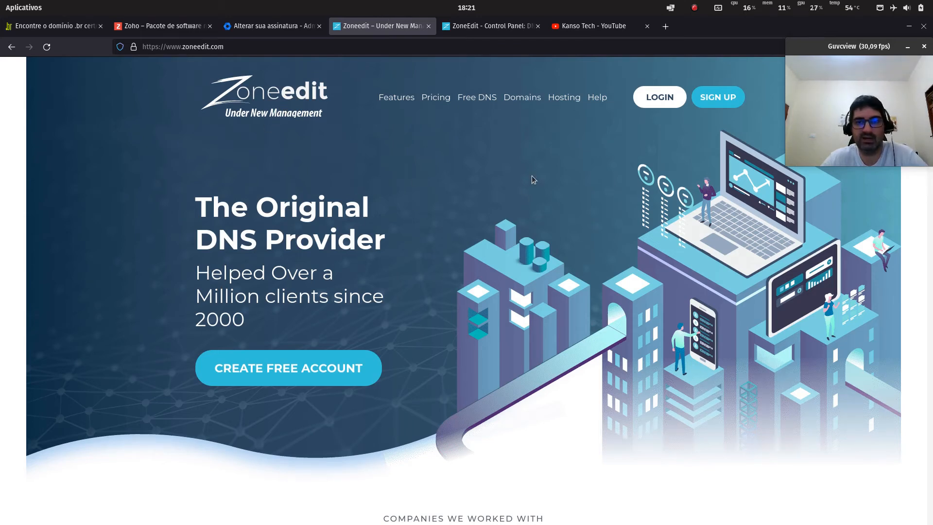
left_click(480, 99)
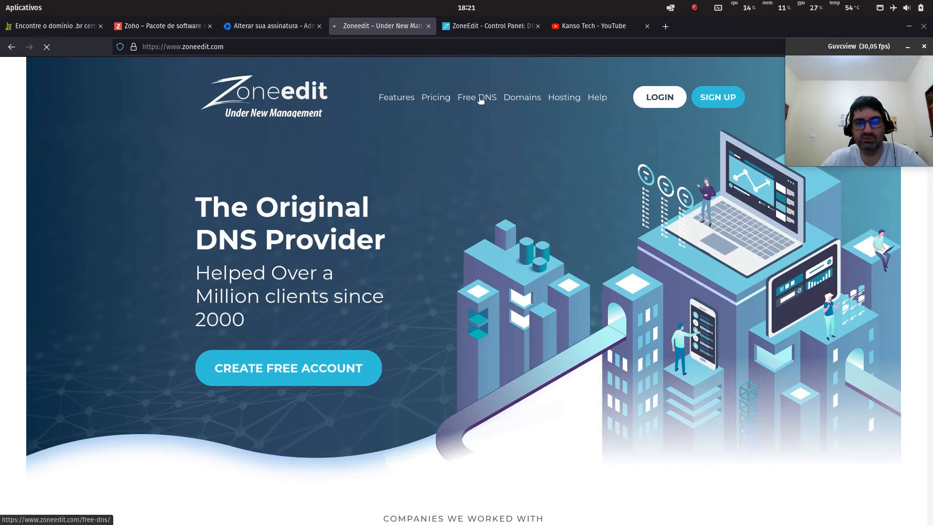
scroll(625, 284, "down", 3)
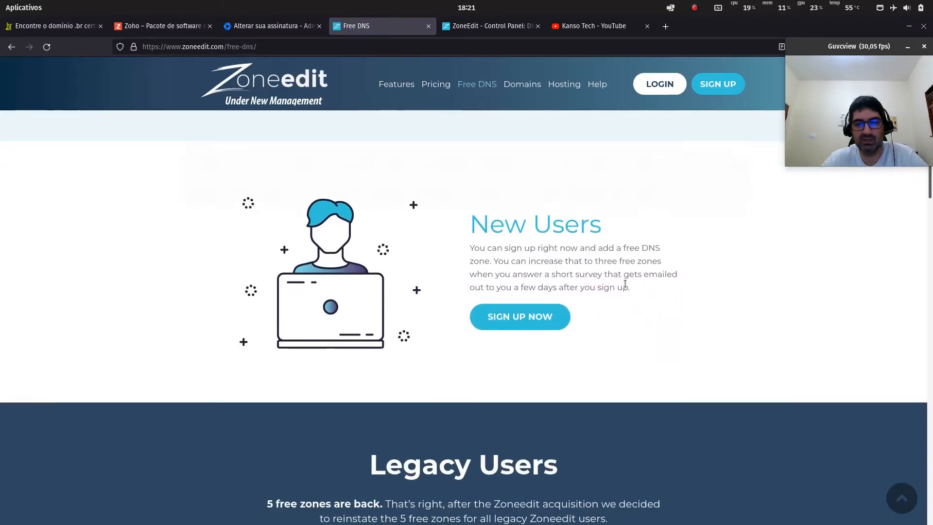
scroll(625, 284, "down", 5)
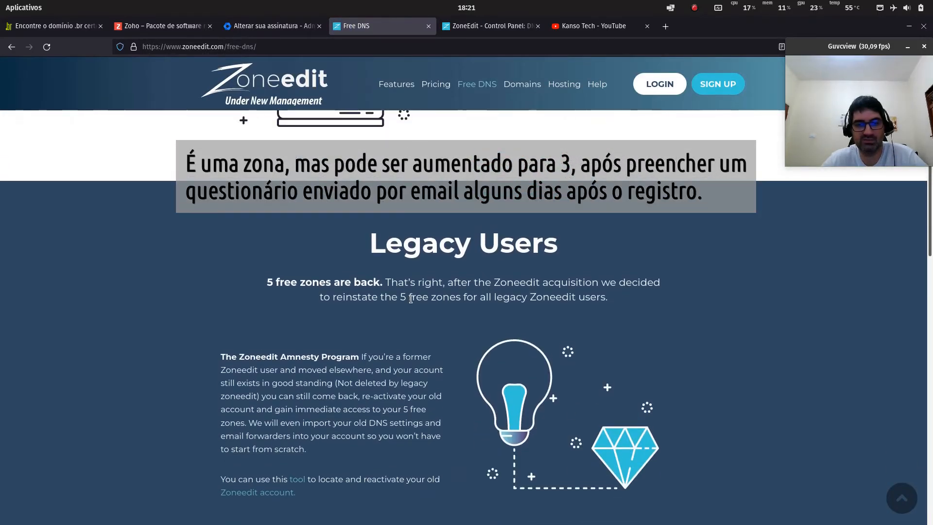
left_click_drag(398, 297, 512, 310)
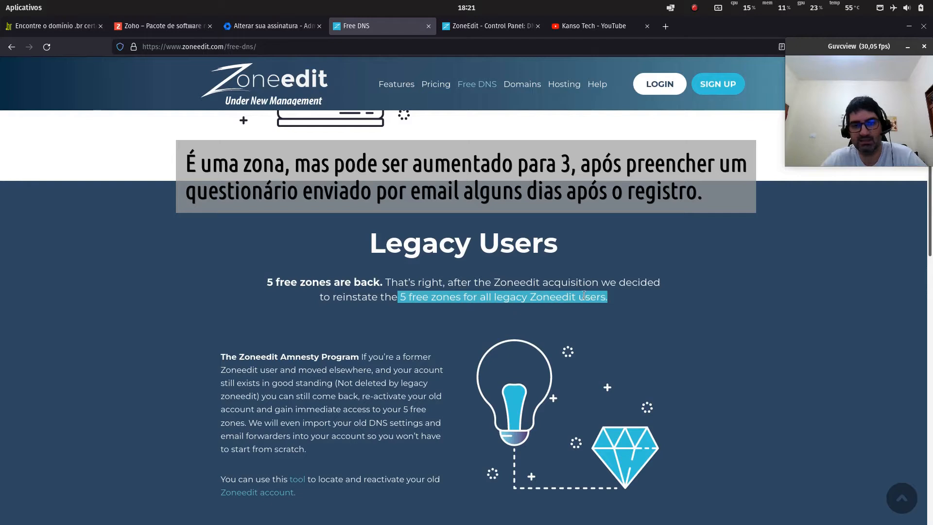
left_click(620, 302)
left_click_drag(608, 297, 378, 300)
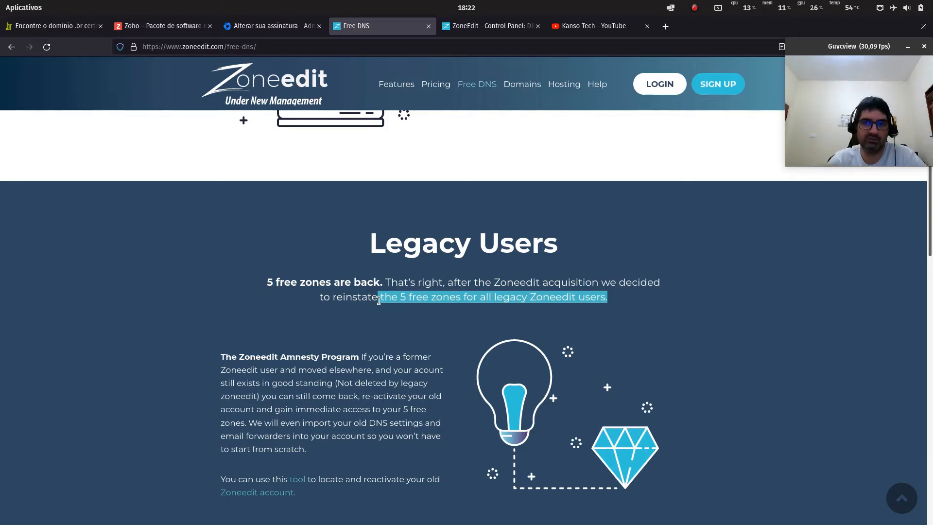
scroll(389, 259, "up", 5)
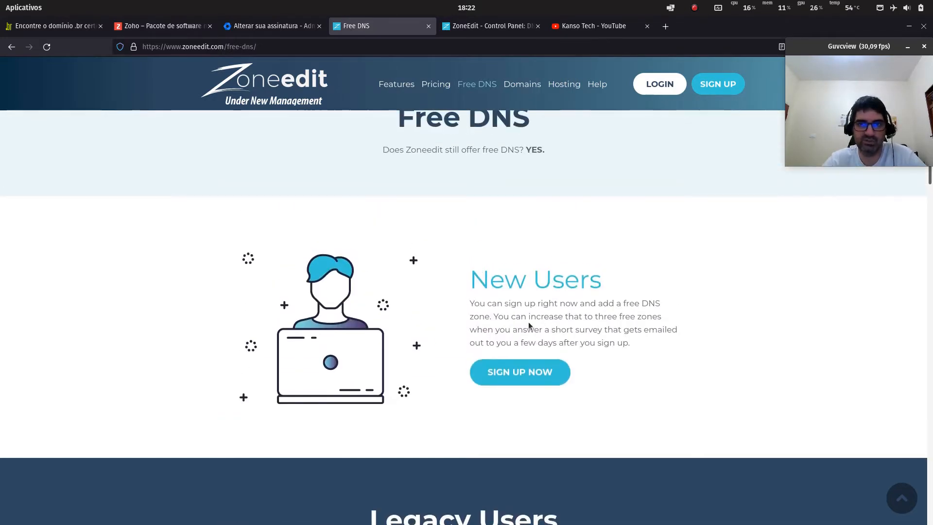
scroll(550, 197, "up", 1)
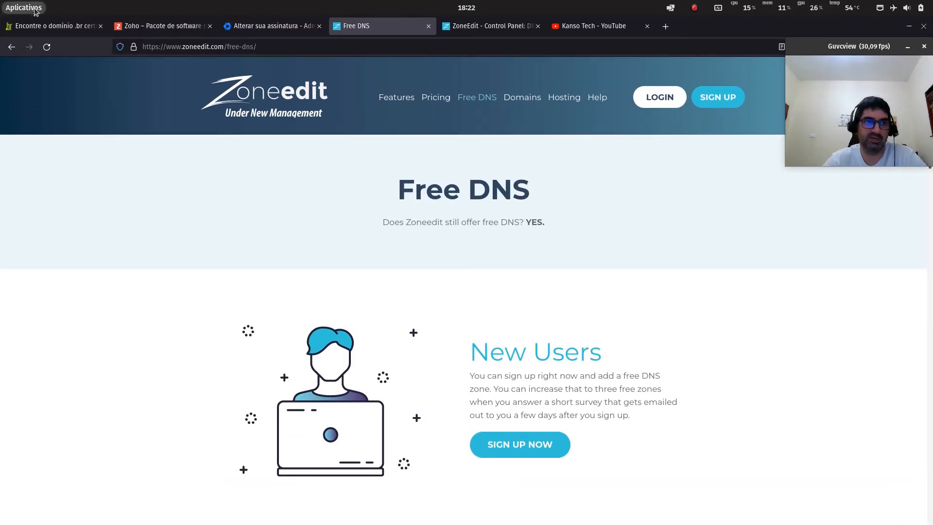
- Close the Google Workspace subscription change page and return to the Registro.br domain search
left_click(53, 30)
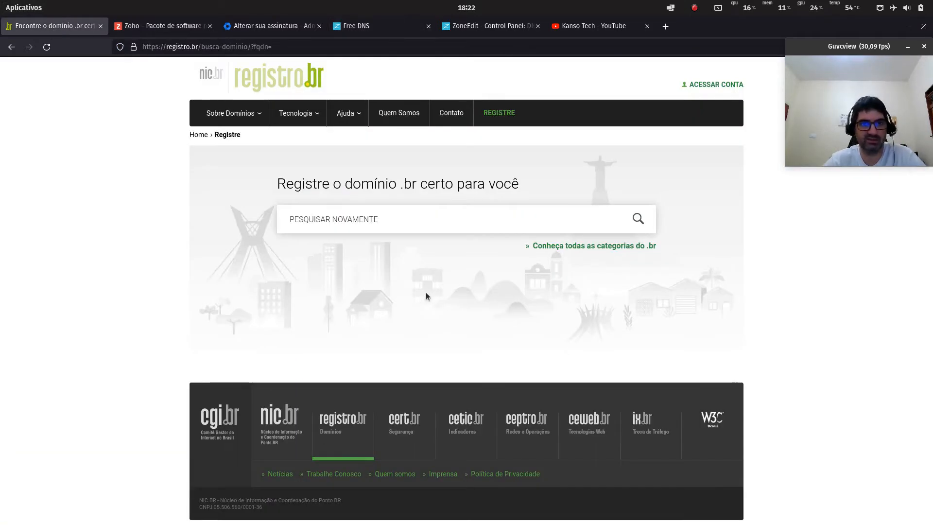
left_click(273, 25)
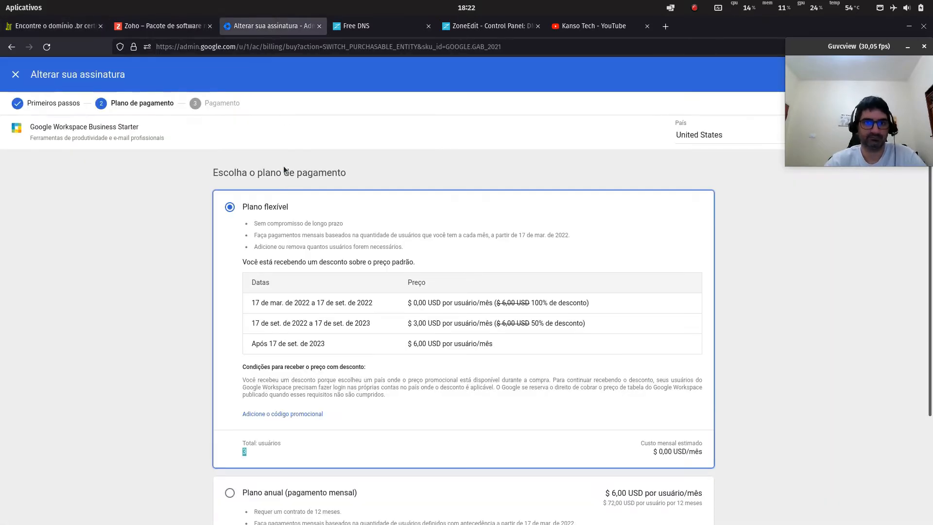
left_click(319, 26)
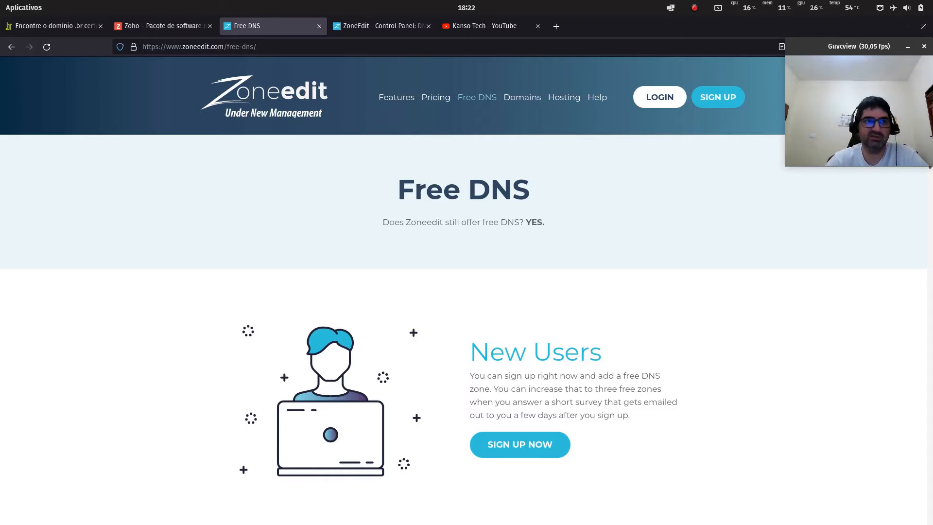
left_click(66, 28)
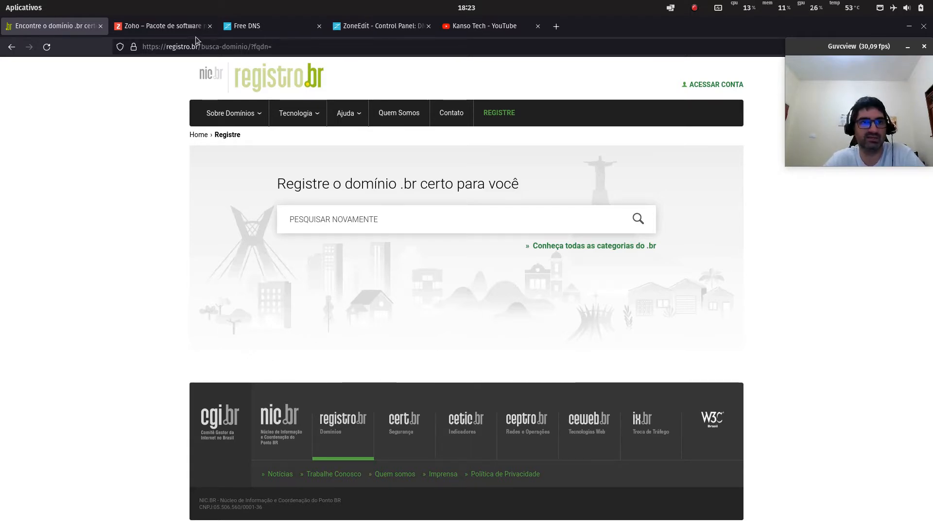
- Switch to the Zoho website and look through its Portuguese company information page
left_click(154, 26)
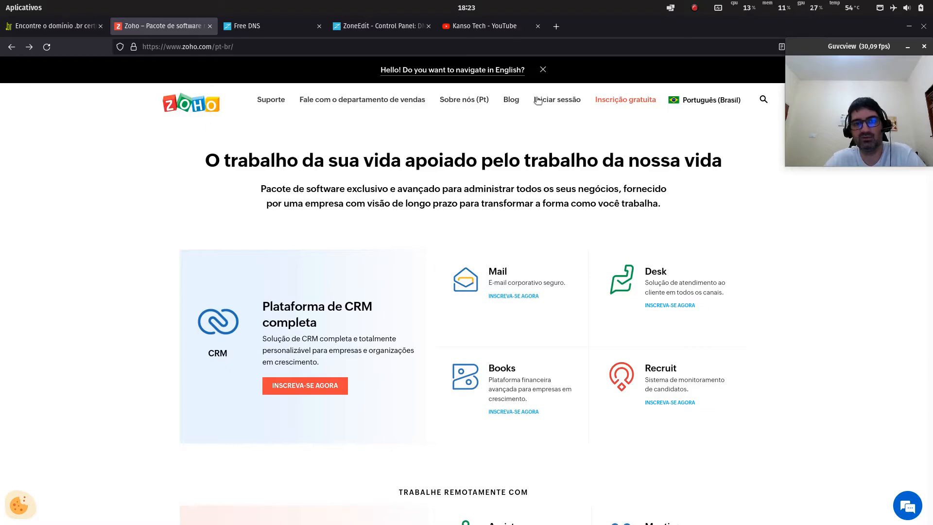
left_click(472, 104)
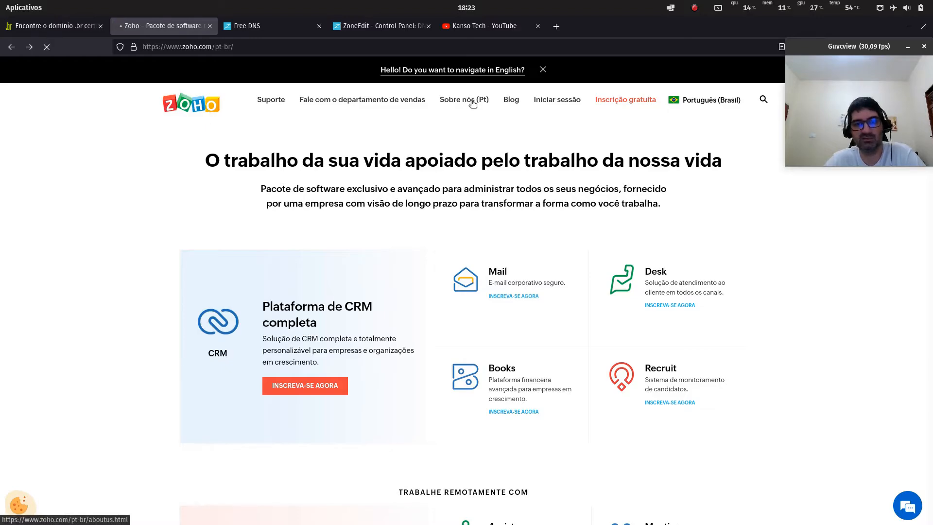
scroll(567, 388, "down", 5)
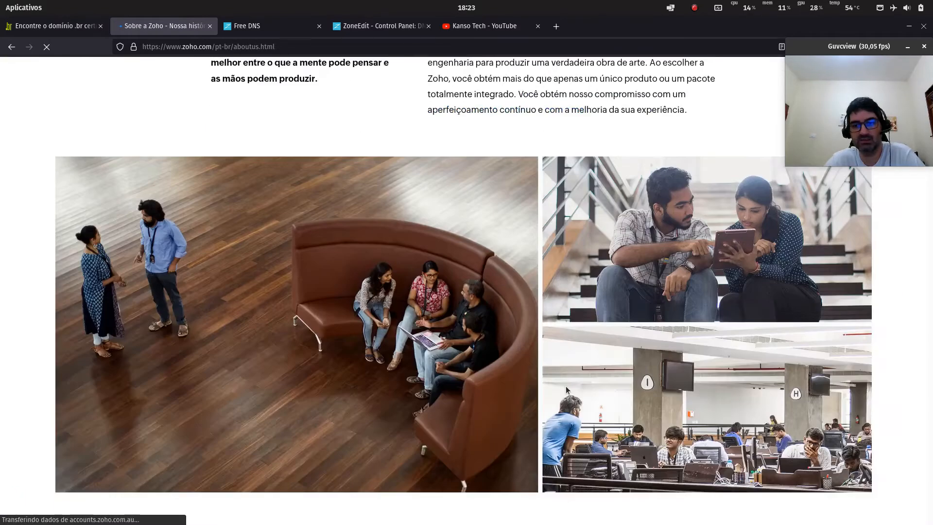
scroll(570, 392, "down", 15)
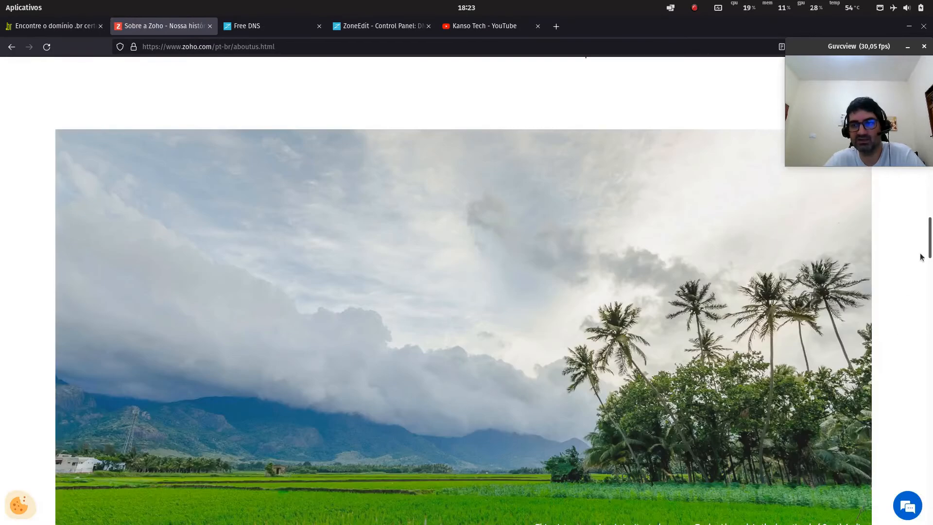
left_click_drag(930, 241, 908, 74)
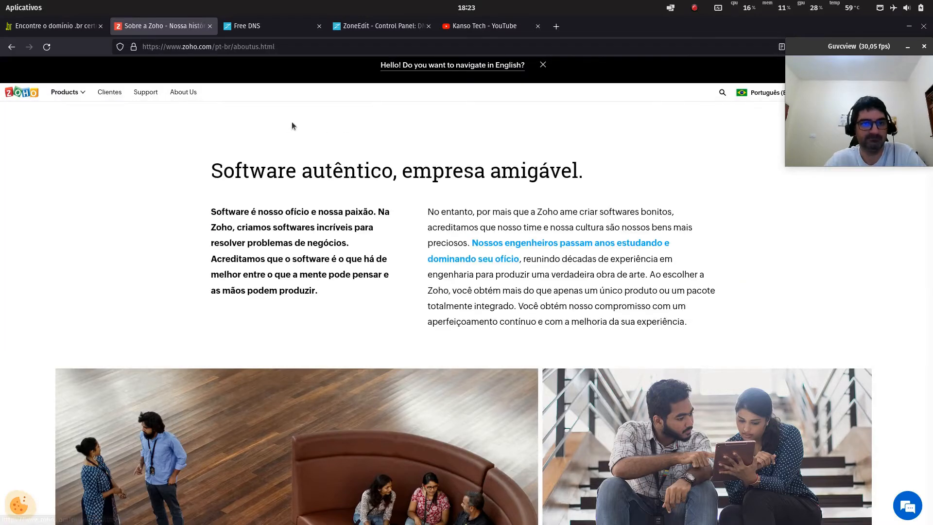
- View Zoho's customers page with the companies that use it, and return to the Zoho home page
mouse_move(66, 92)
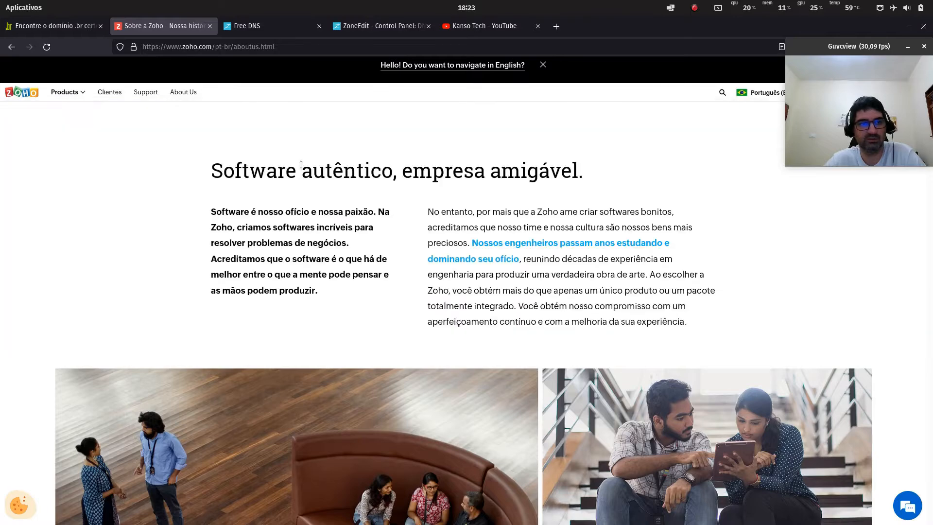
left_click(116, 92)
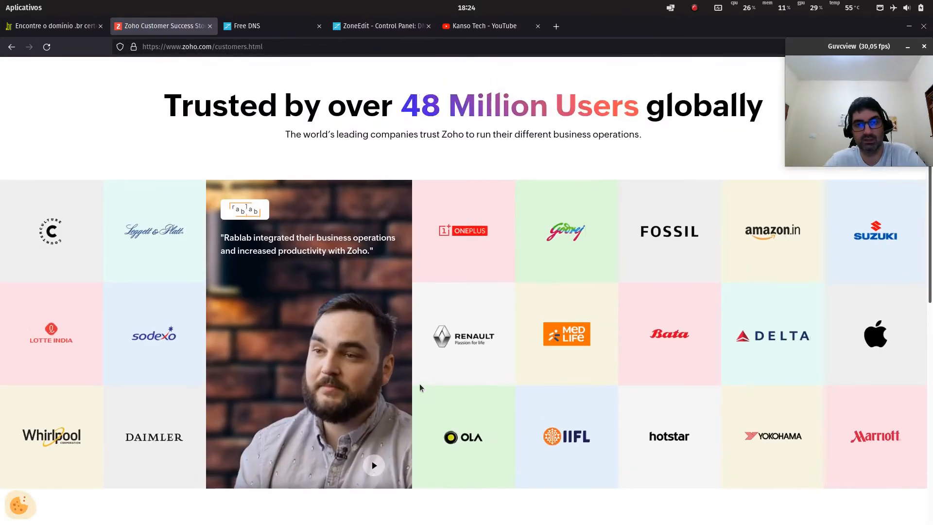
scroll(421, 387, "up", 1)
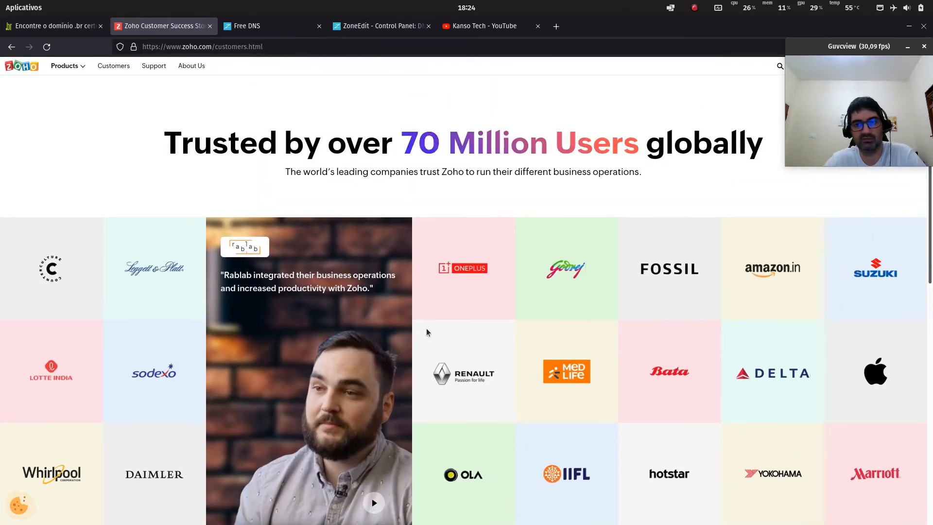
left_click(12, 47)
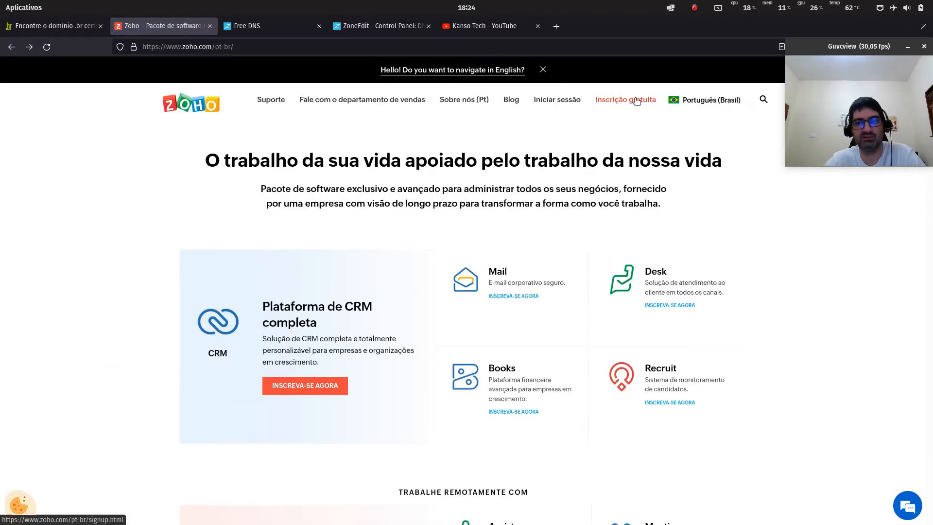
- Start a free Zoho registration by signing in with an existing Google account
left_click(636, 100)
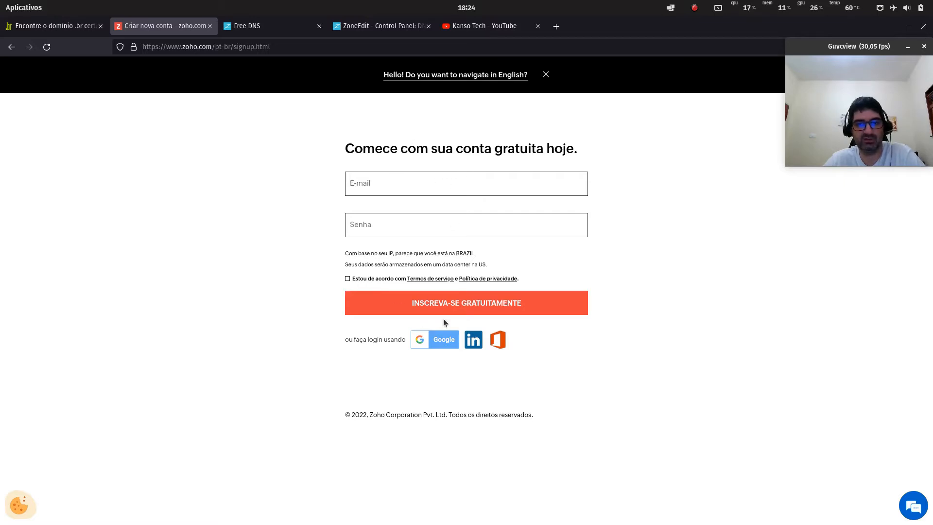
left_click(434, 343)
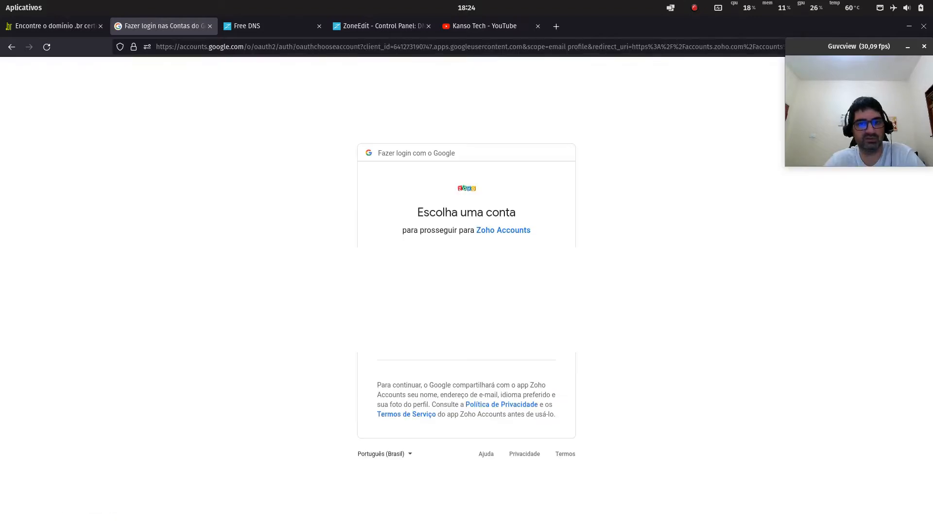
left_click(467, 272)
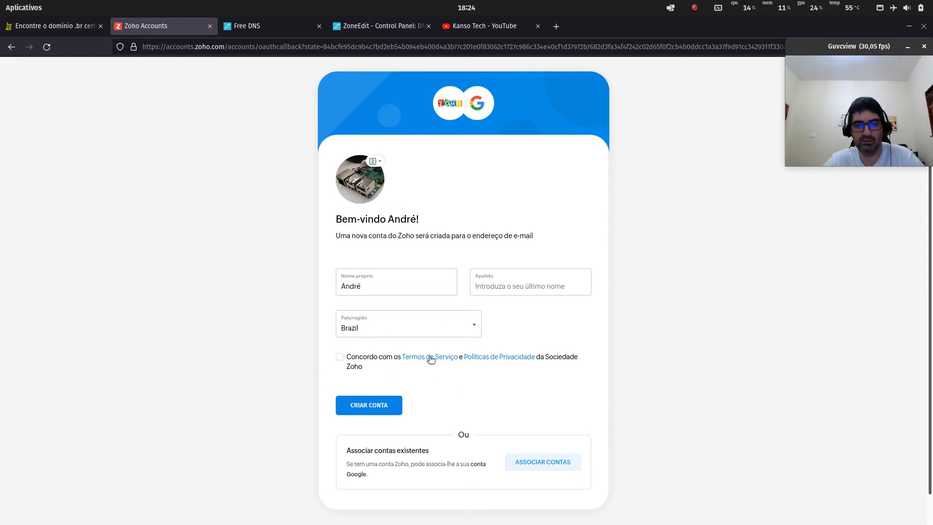
- Accept the terms of service and privacy policies, and create the Zoho account with Brazil as the country
left_click(340, 360)
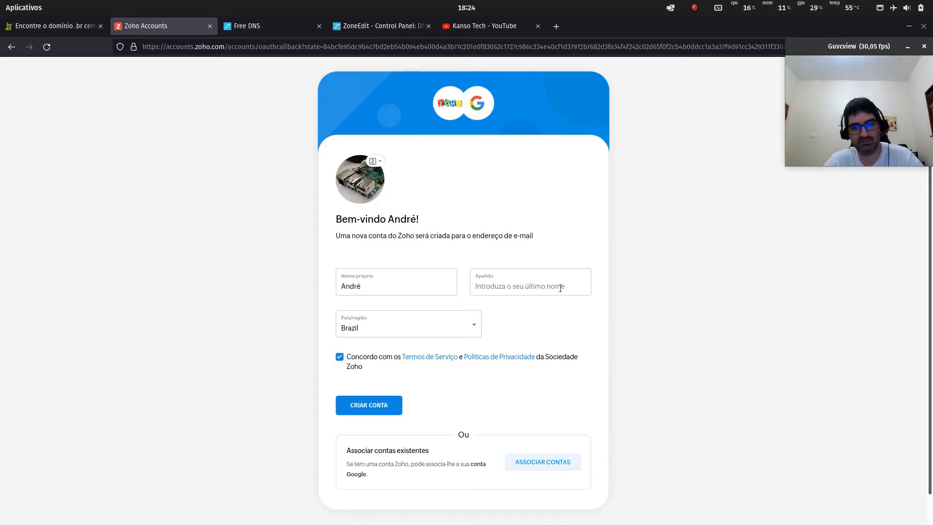
scroll(560, 292, "down", 1)
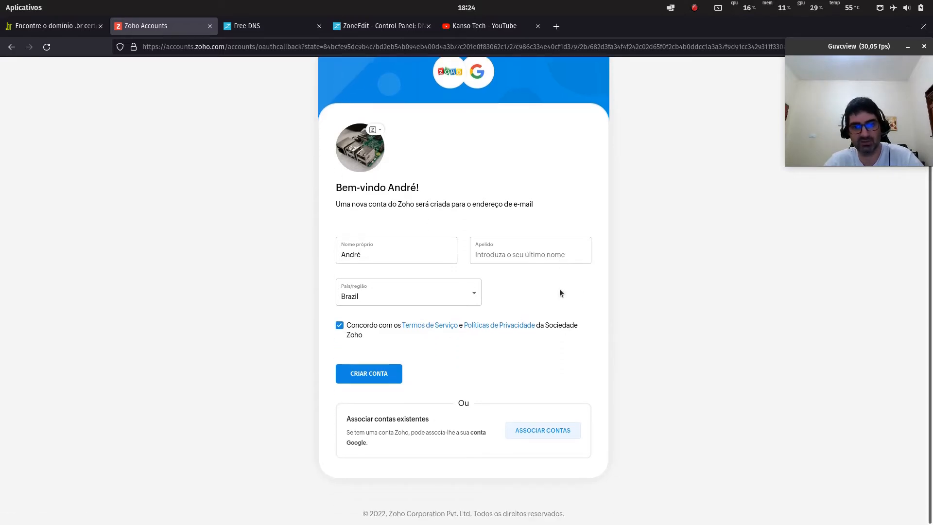
left_click(381, 378)
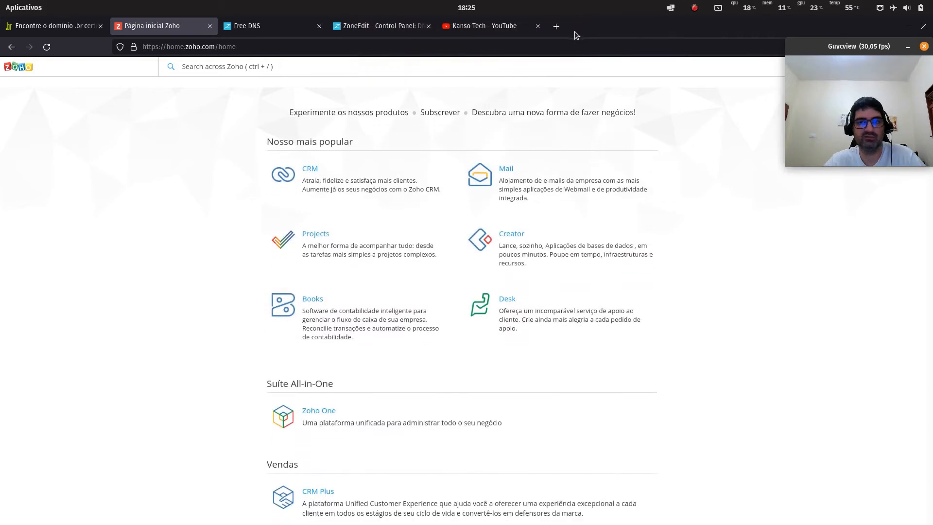
- Compare the domain's DNS records in the ZoneEdit control panel with the Free DNS page, and return to the Zoho home page
left_click(373, 28)
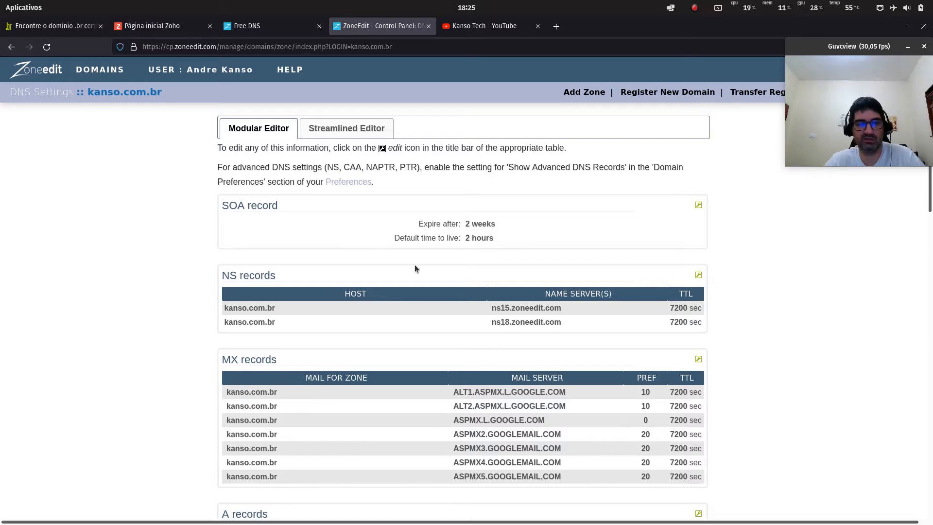
left_click(265, 27)
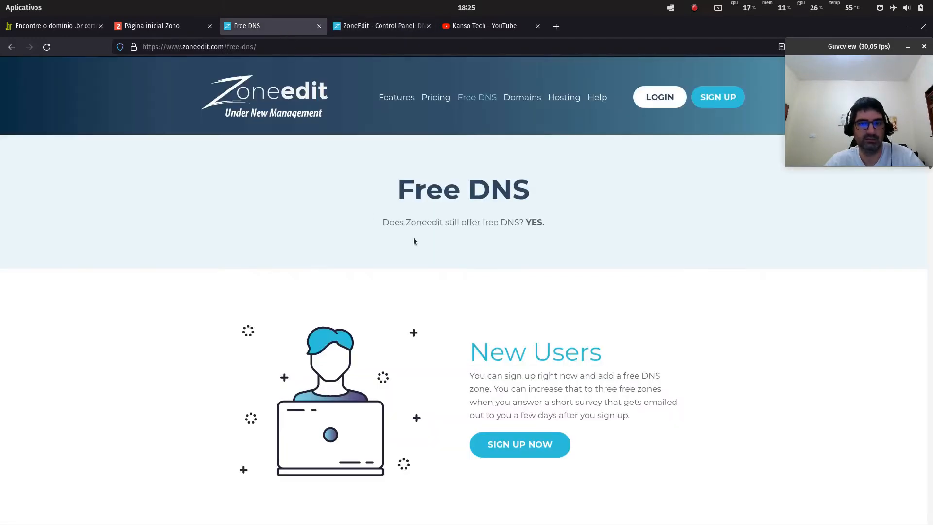
left_click(379, 26)
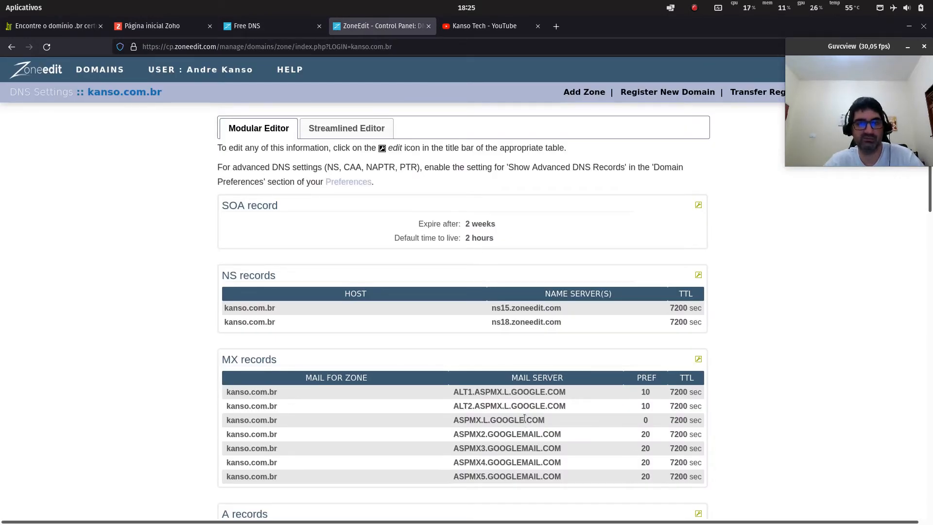
left_click(274, 27)
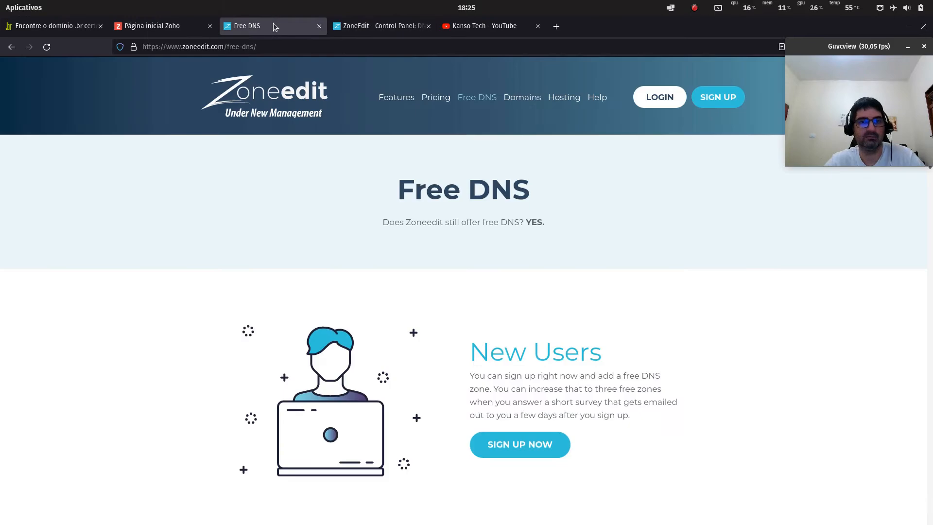
left_click(182, 34)
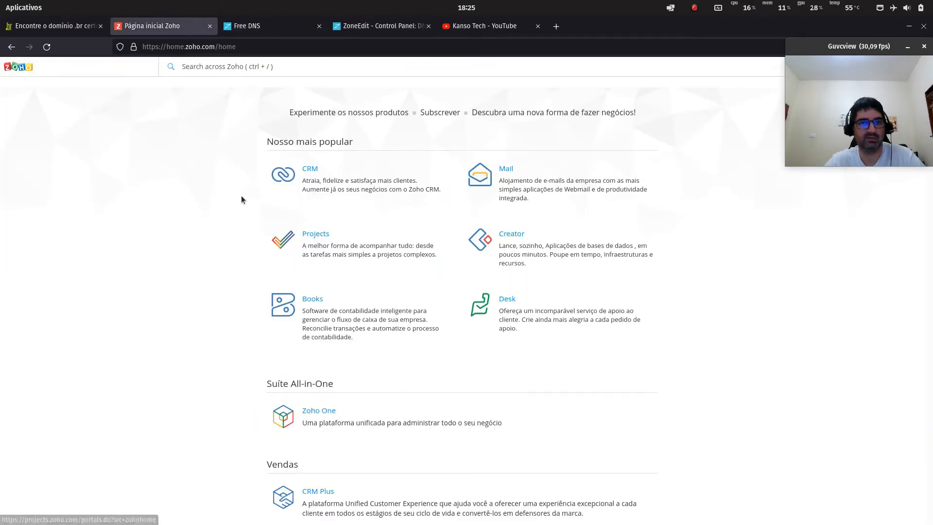
- Open Mail from the Zoho home page and proceed with creating a domain-based account
mouse_move(842, 48)
left_mouse_down()
mouse_move(832, 245)
mouse_move(833, 101)
mouse_move(842, 63)
left_mouse_up()
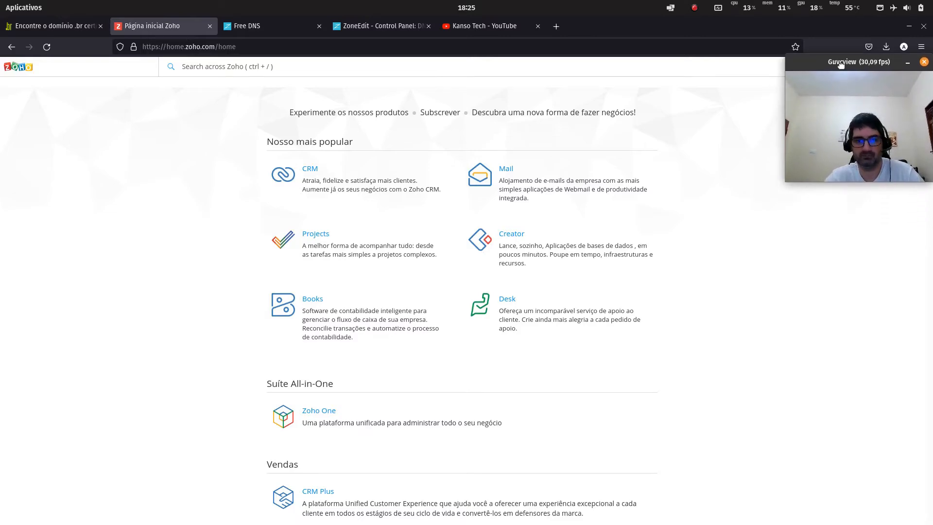
scroll(325, 386, "down", 5)
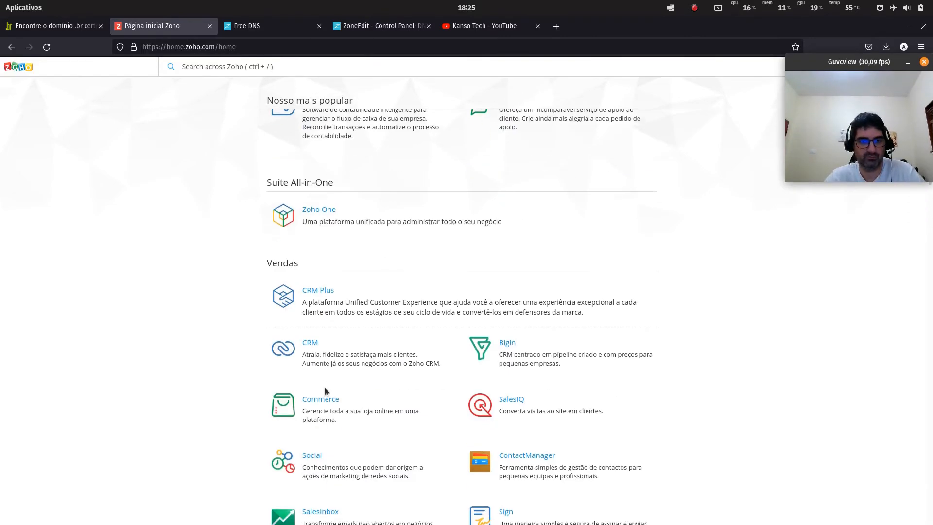
scroll(345, 274, "down", 20)
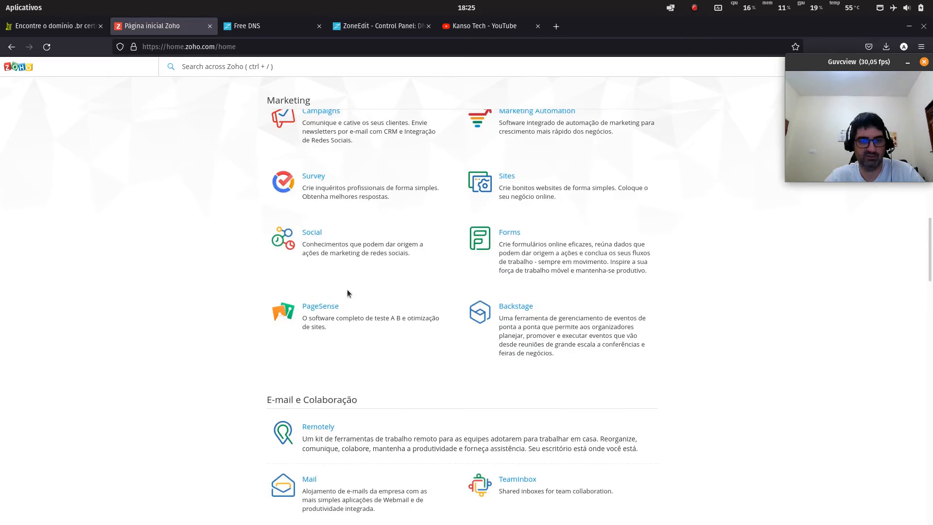
scroll(347, 293, "up", 5)
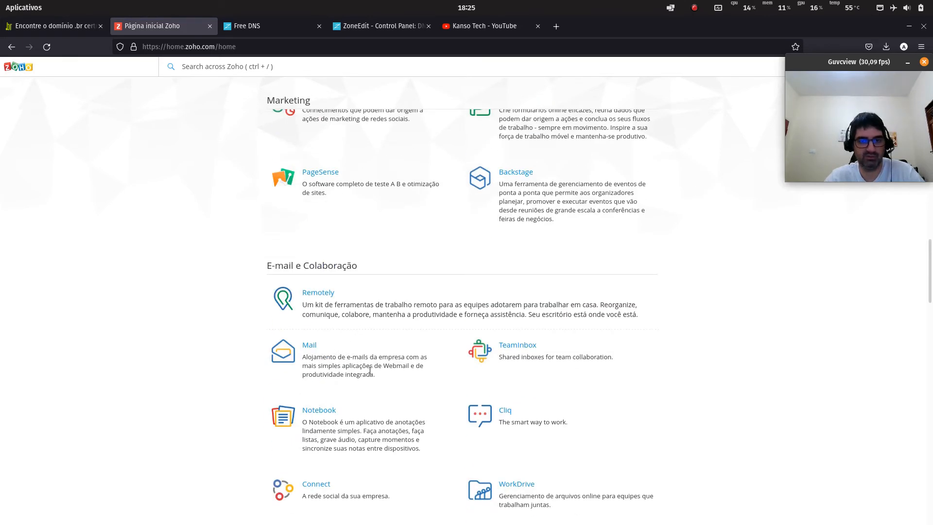
left_click(305, 343)
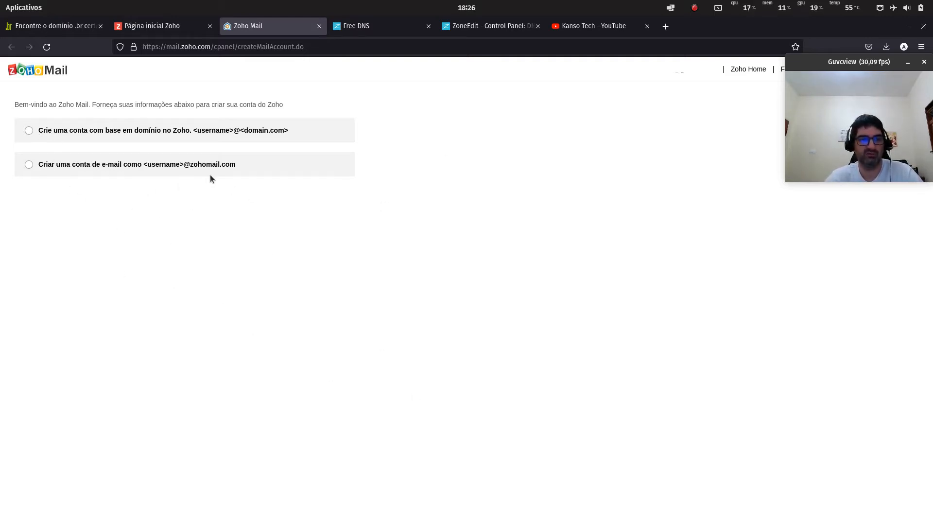
left_click(28, 132)
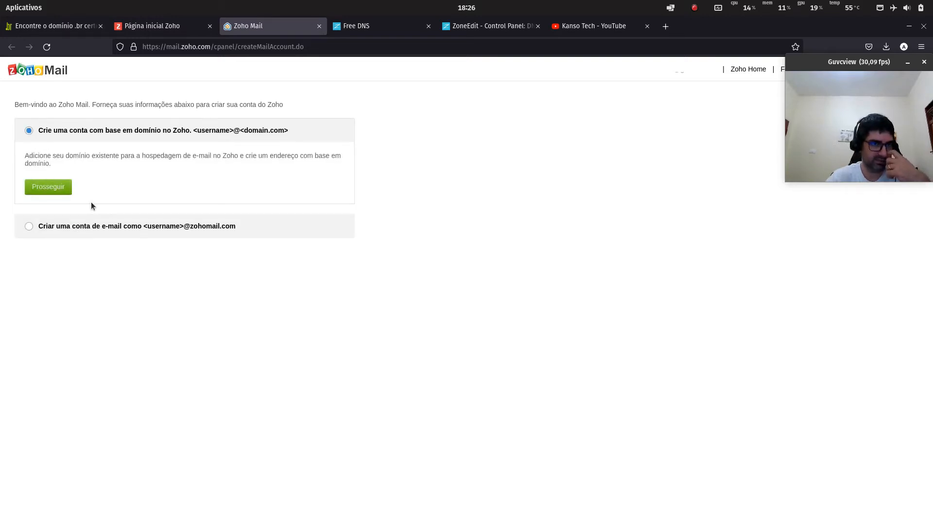
left_click(55, 188)
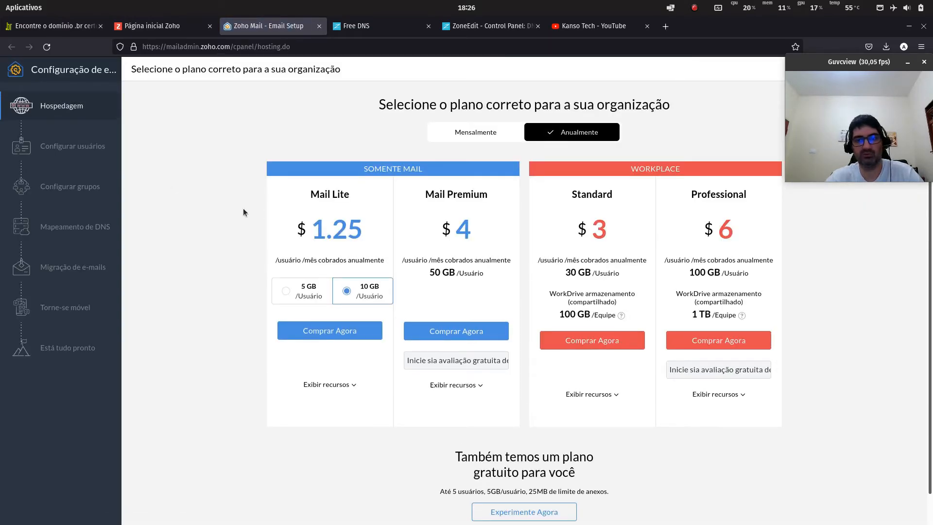
- Compare the Zoho Mail plans and choose the free plan for up to 5 users with 5GB each
scroll(246, 247, "down", 1)
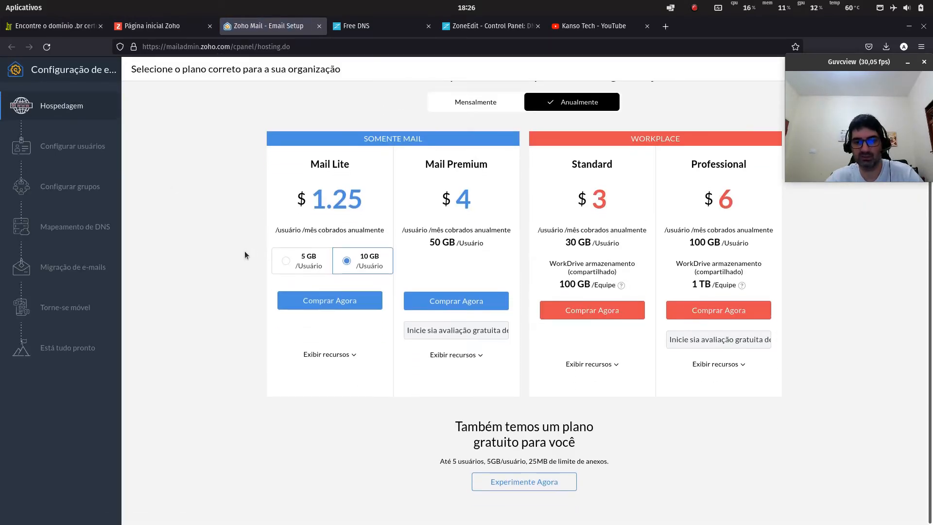
scroll(244, 238, "up", 1)
scroll(244, 238, "down", 1)
scroll(249, 222, "up", 1)
scroll(249, 222, "down", 1)
scroll(311, 216, "up", 1)
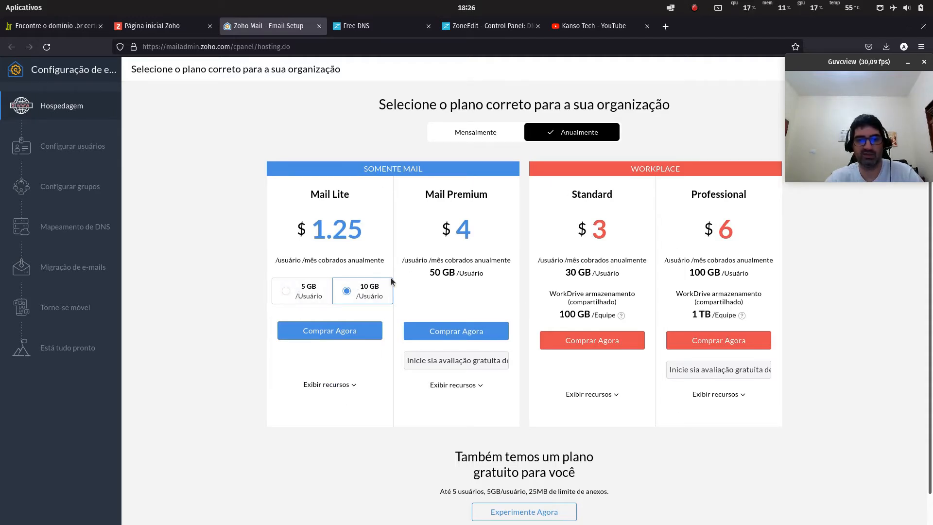
scroll(748, 300, "down", 1)
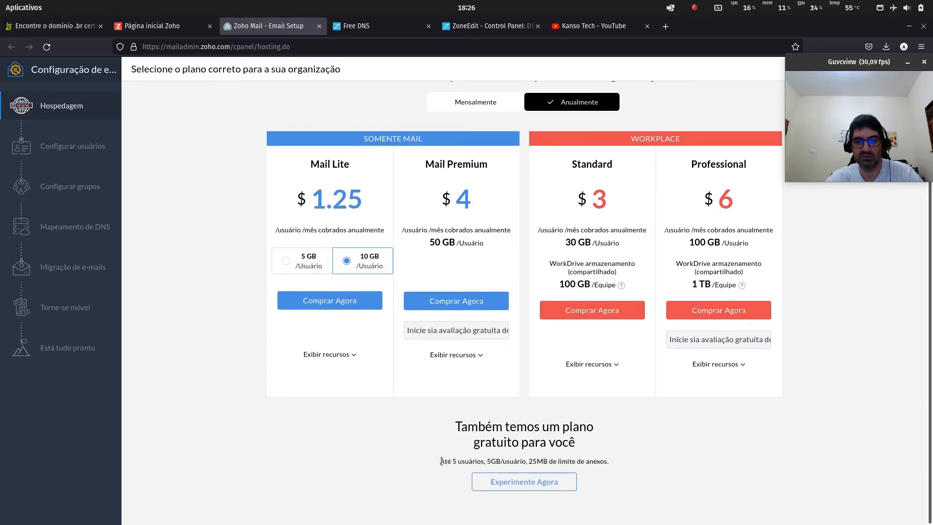
left_click_drag(438, 464, 490, 463)
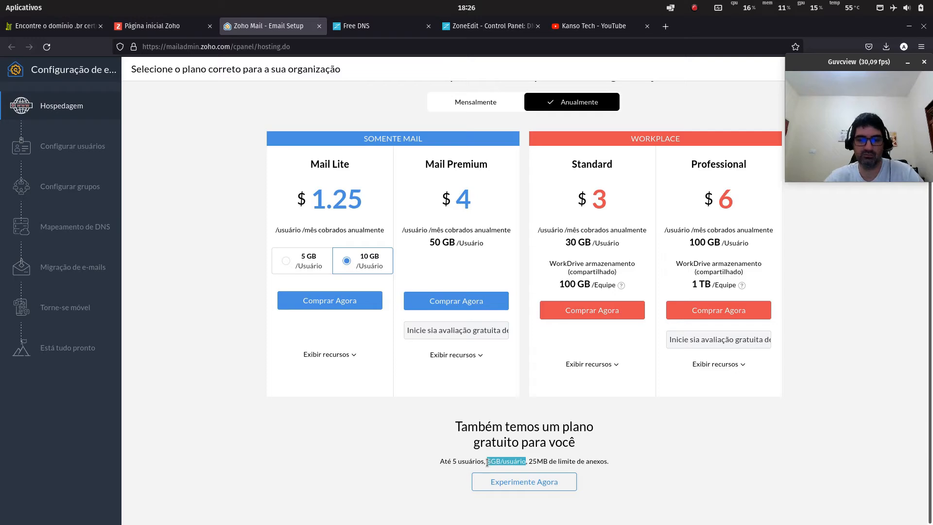
left_click(459, 422)
left_click_drag(457, 424, 580, 444)
left_click(590, 413)
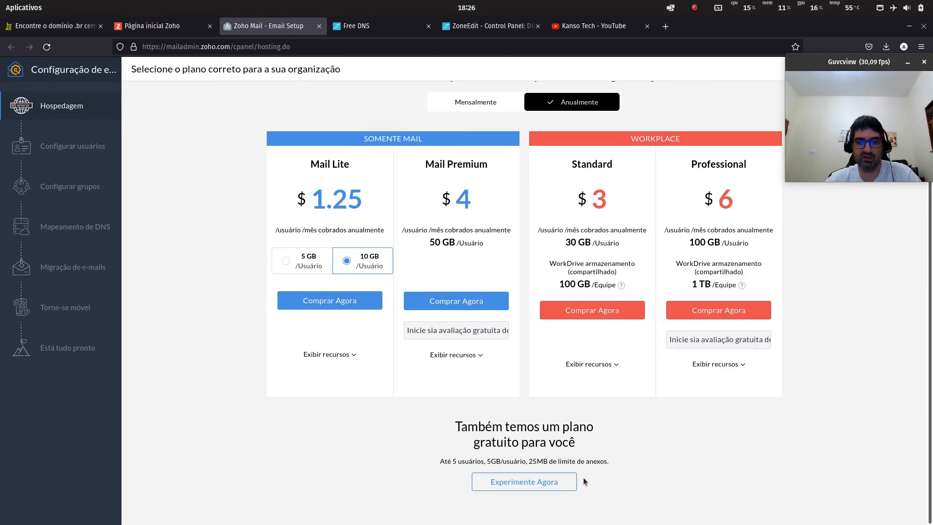
left_click(542, 480)
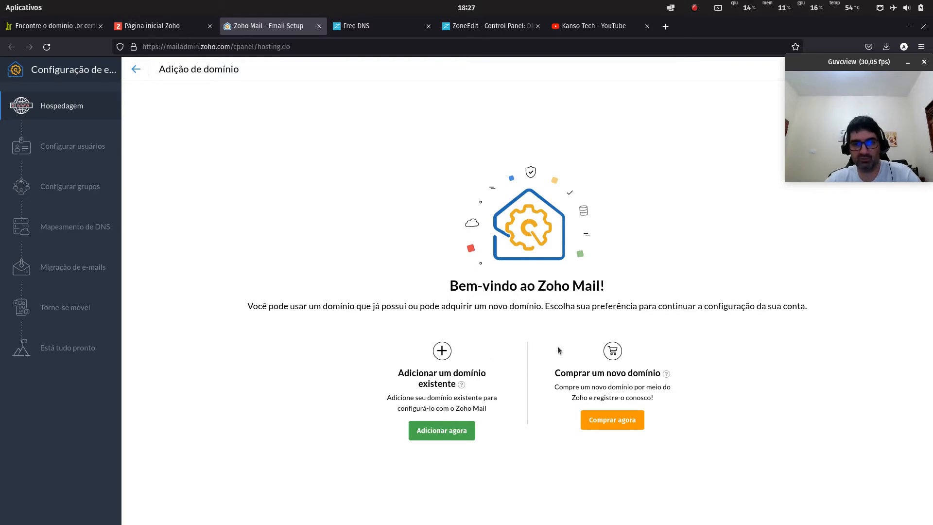
left_click(428, 437)
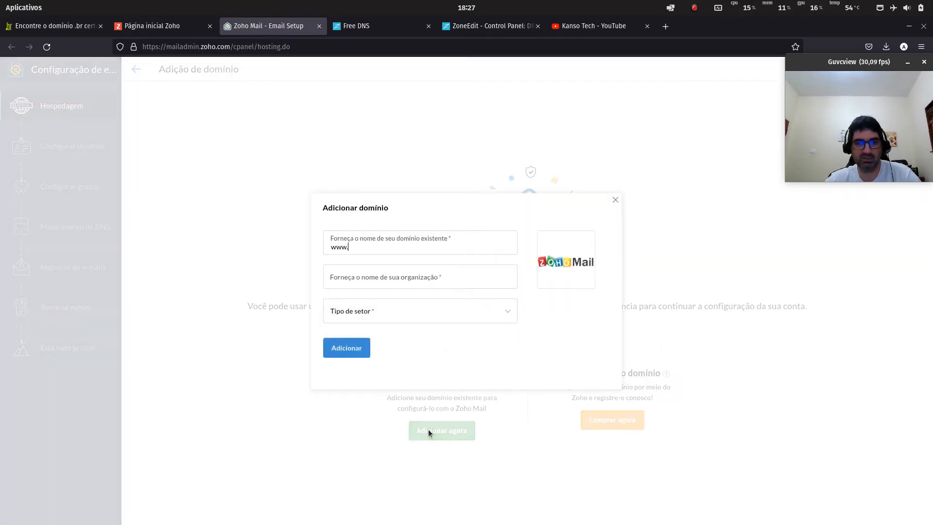
type("kanso.com.br")
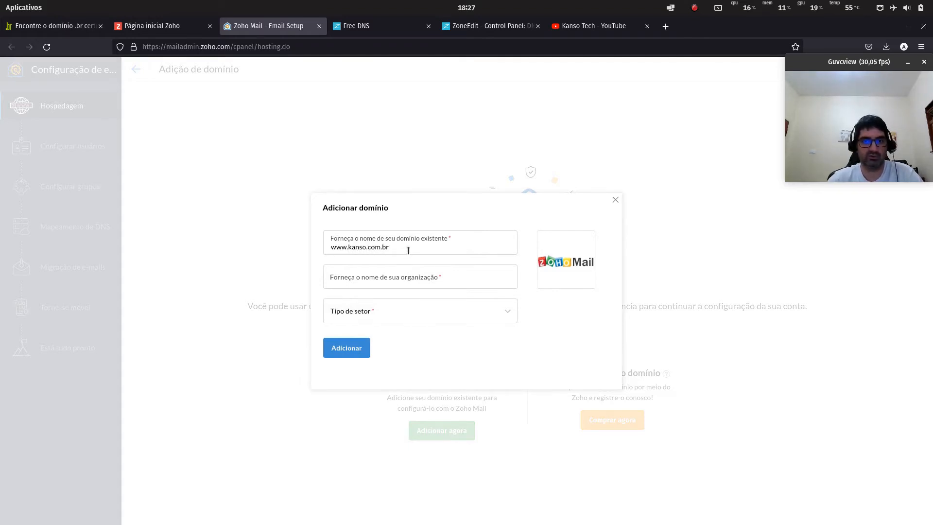
key("Tab")
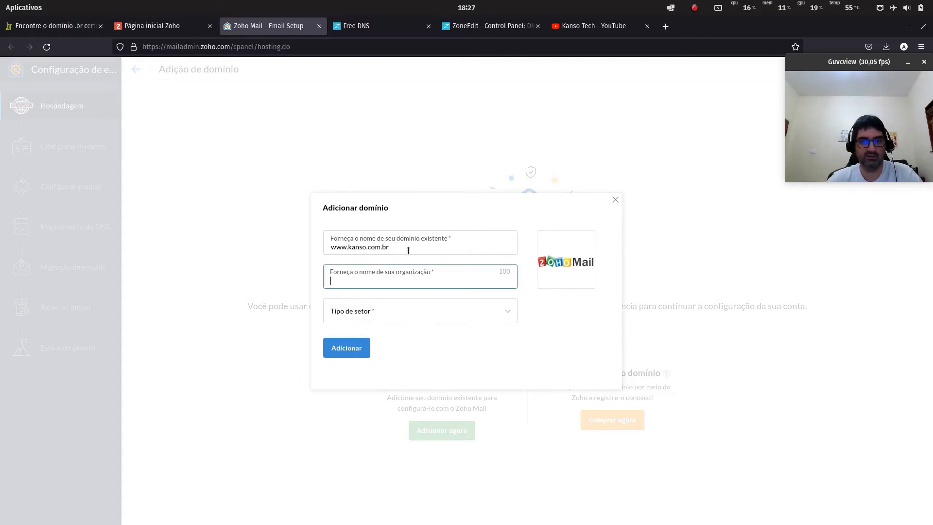
type("Kanso Tech")
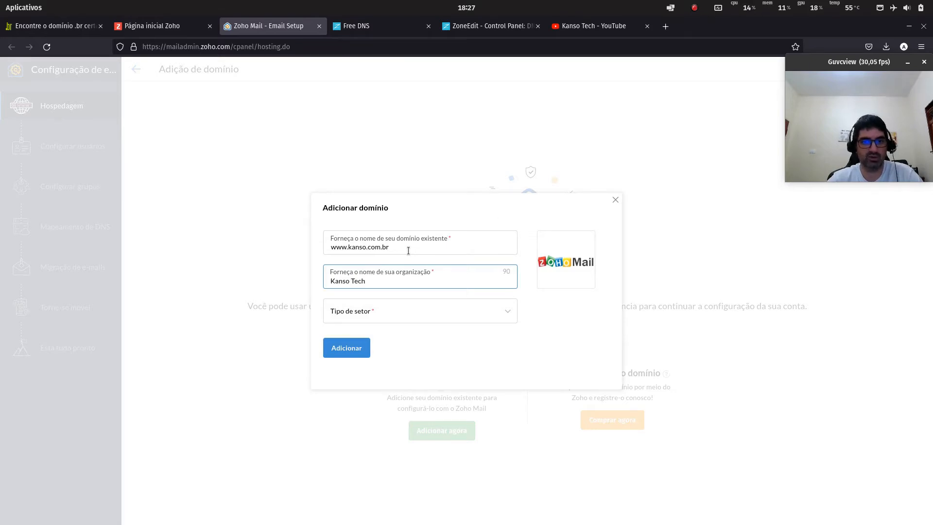
- Set the sector type to "Hardware de TI e serviços relacionados à TI" and add the domain
left_click(435, 311)
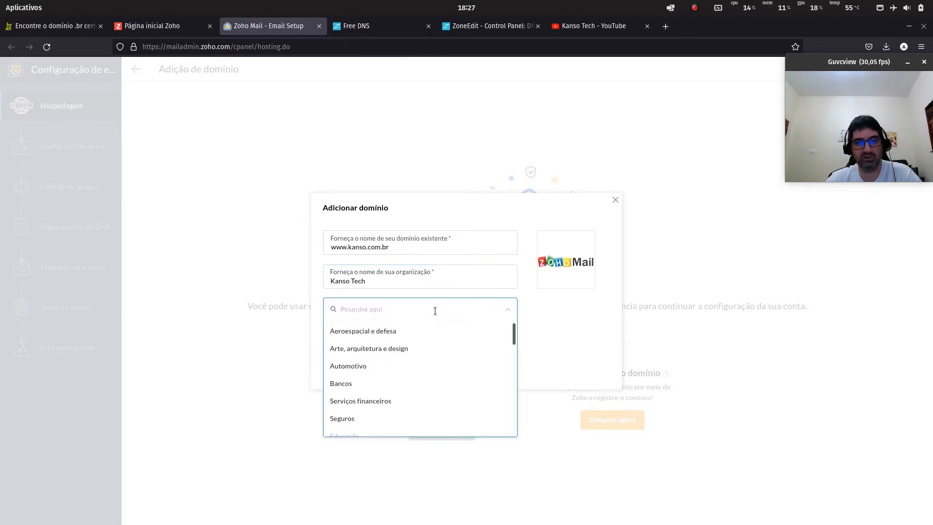
type("tec")
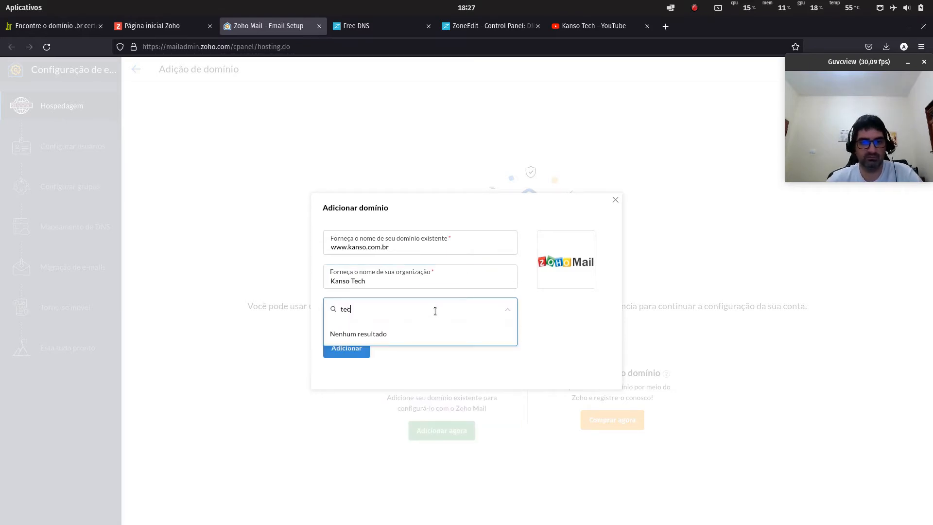
key("BackSpace")
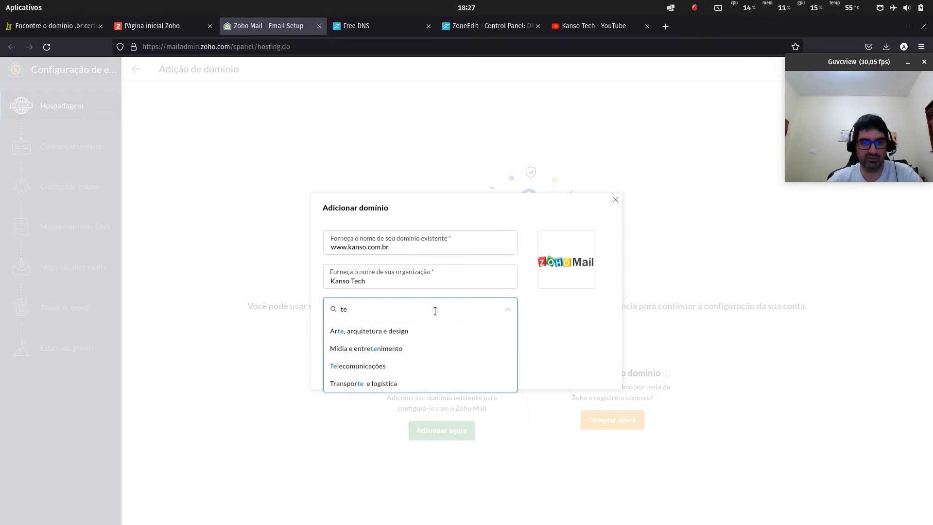
key("BackSpace")
key("BackSpace")
scroll(436, 309, "down", 3)
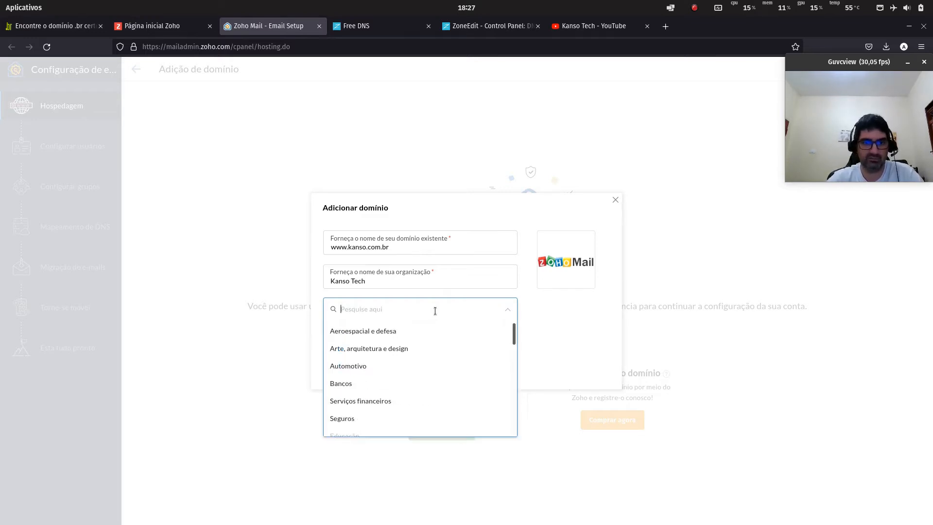
scroll(474, 377, "down", 3)
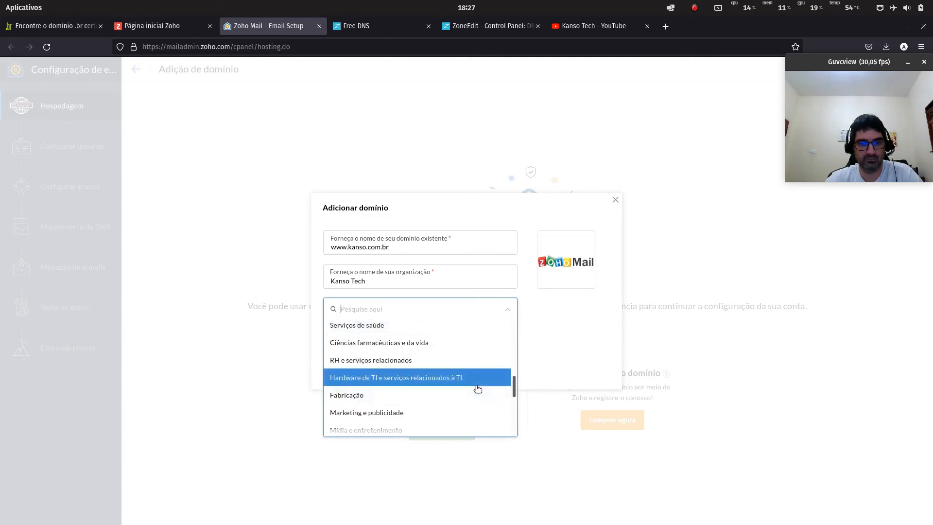
left_click(477, 377)
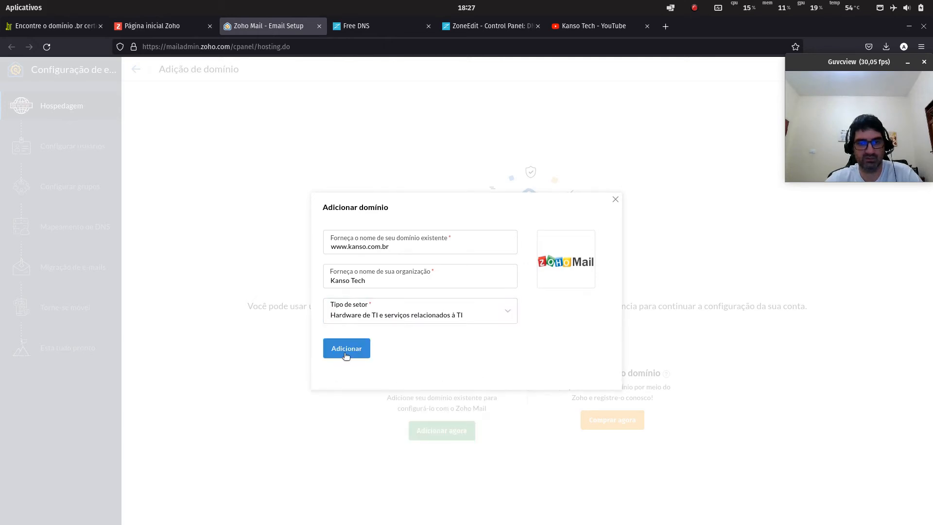
left_click(344, 354)
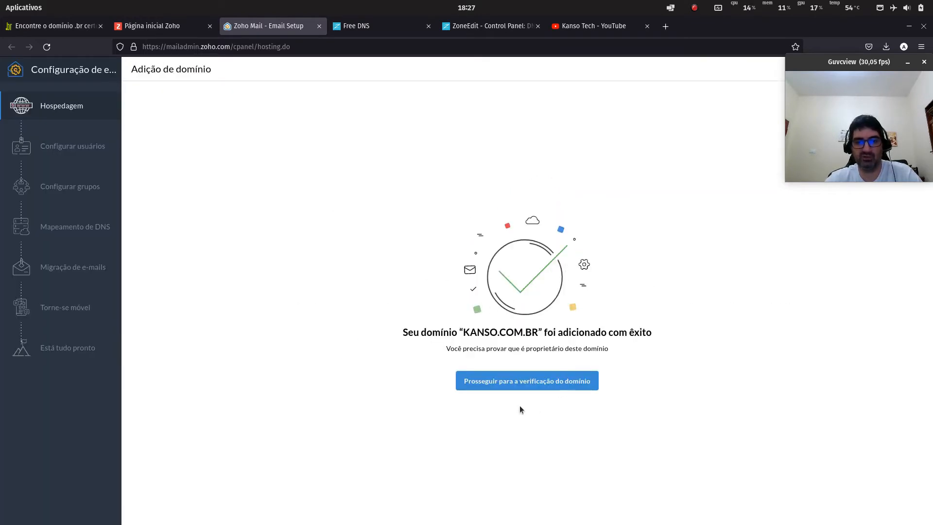
- Proceed to the domain verification and copy the TXT record value given by Zoho
left_click(534, 383)
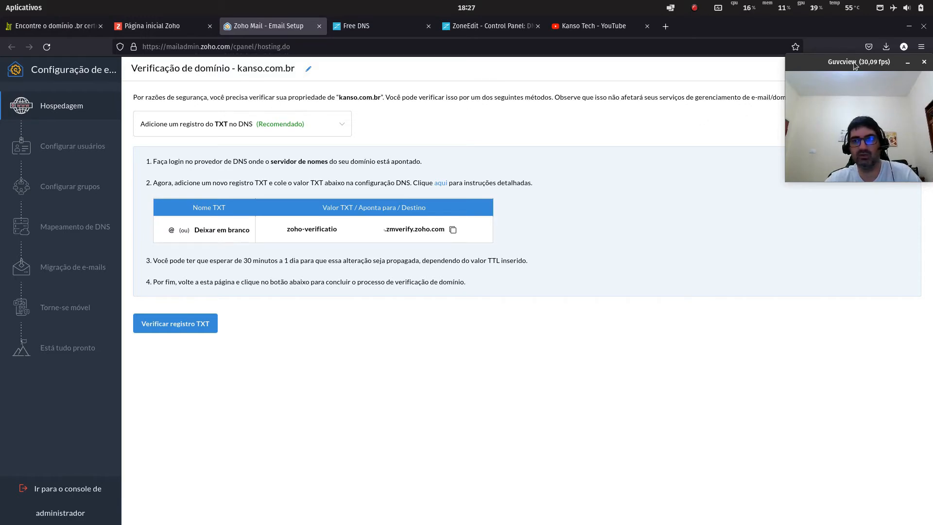
left_click_drag(837, 61, 837, 114)
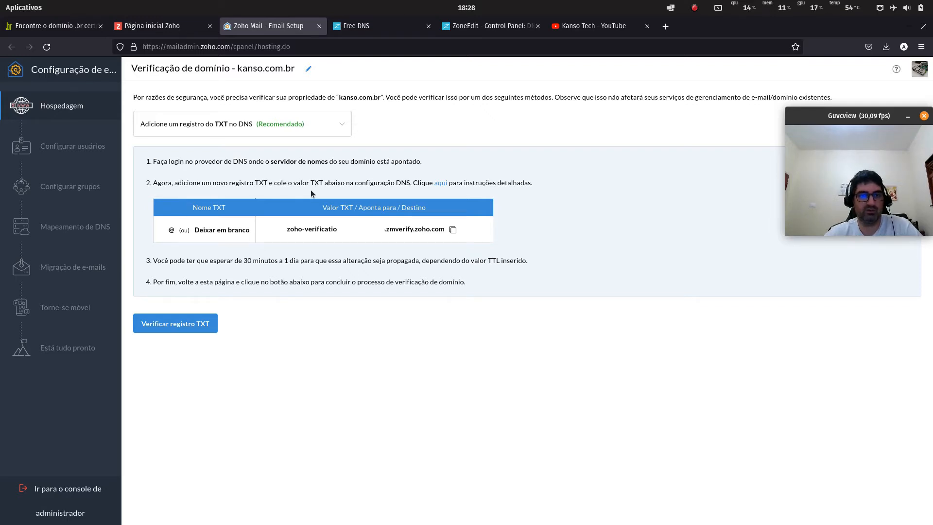
left_click(453, 230)
- Switch to the ZoneEdit control panel and open the MX records of kanso.com.br for editing
left_click(474, 25)
scroll(473, 369, "down", 3)
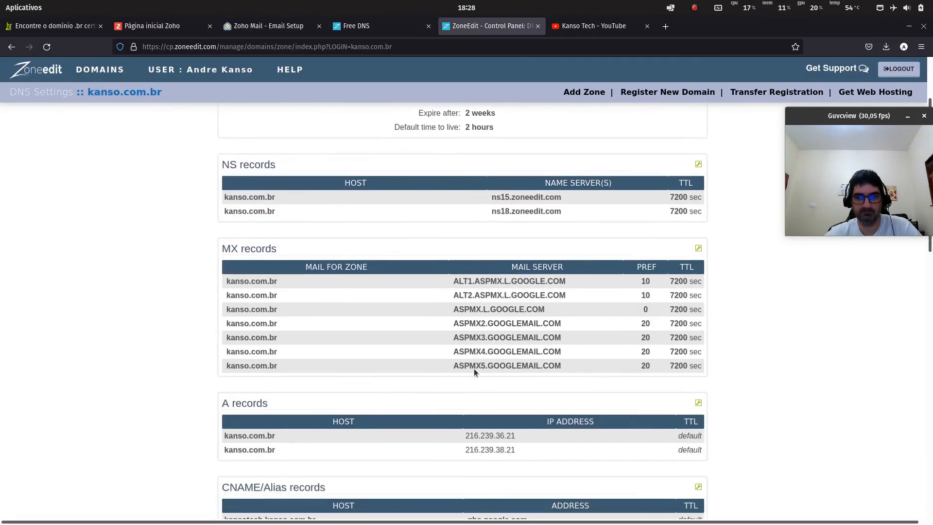
scroll(474, 368, "up", 2)
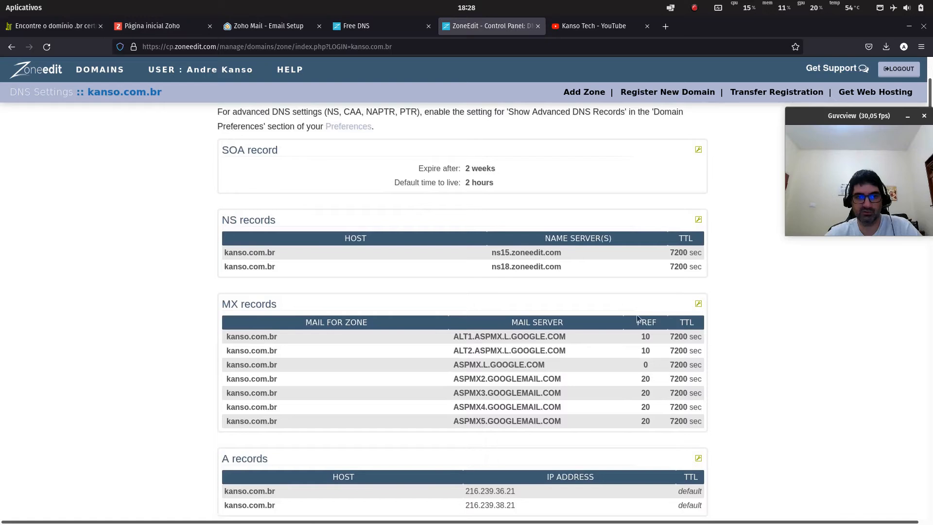
left_click(699, 304)
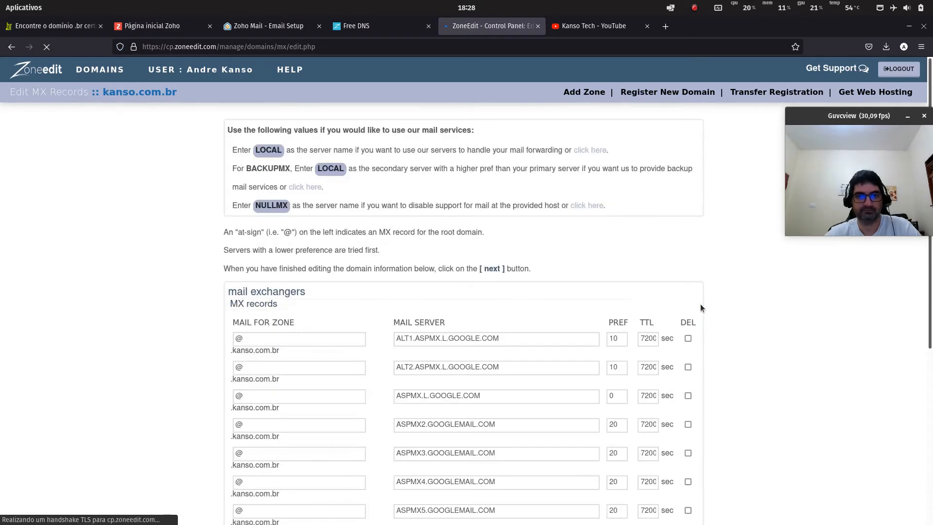
scroll(400, 407, "down", 1)
scroll(400, 408, "down", 5)
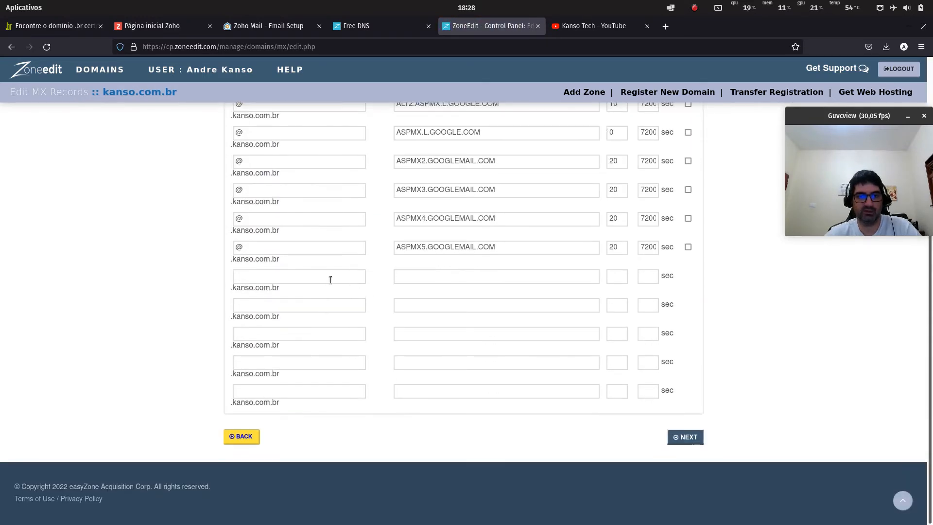
- Enter @ as the mail zone in the first empty MX row and return to Zoho's domain verification instructions
left_click(326, 276)
type("#")
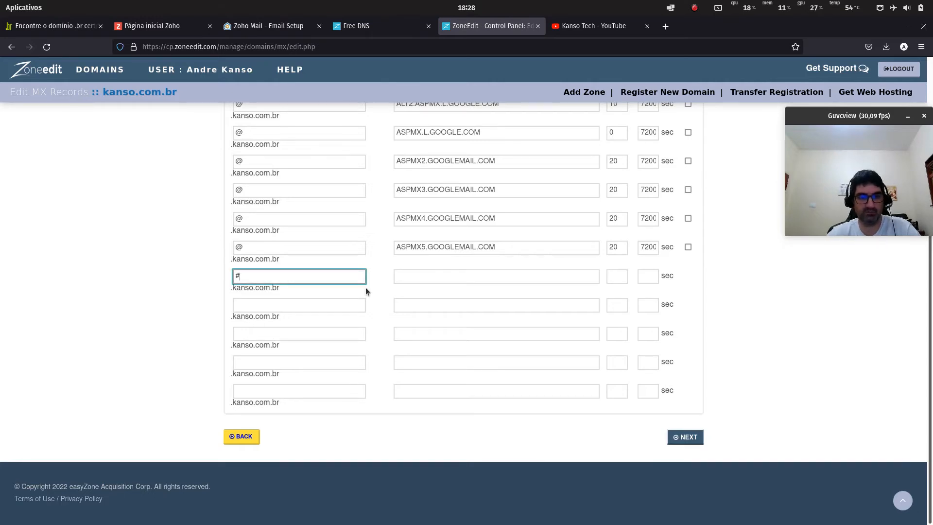
key("BackSpace")
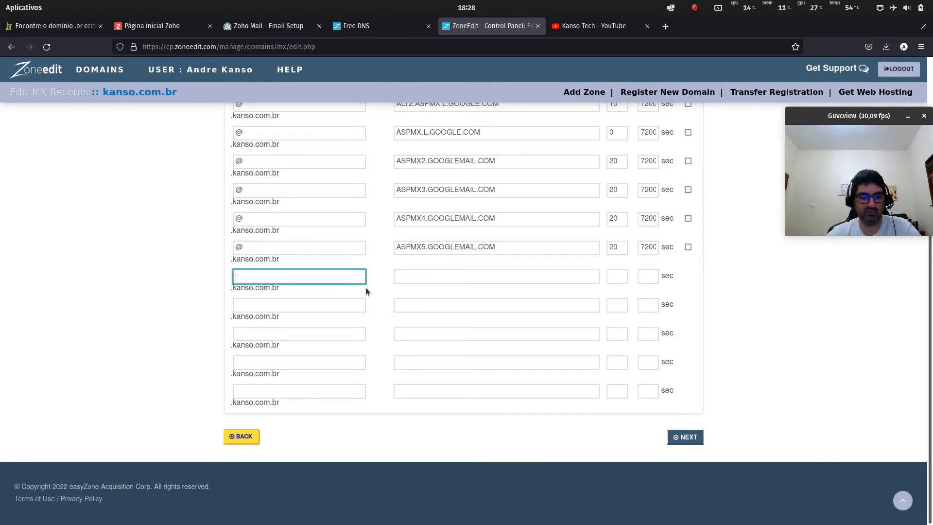
type("@")
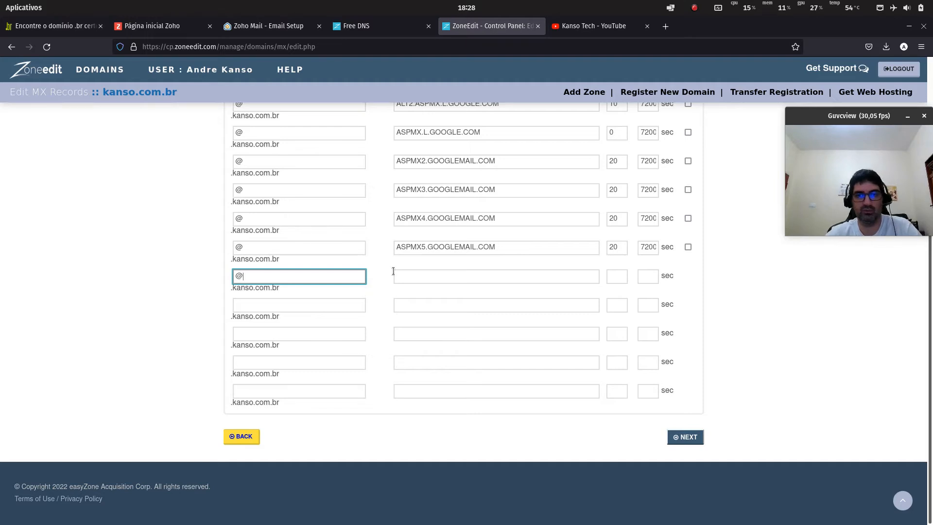
scroll(472, 269, "up", 3)
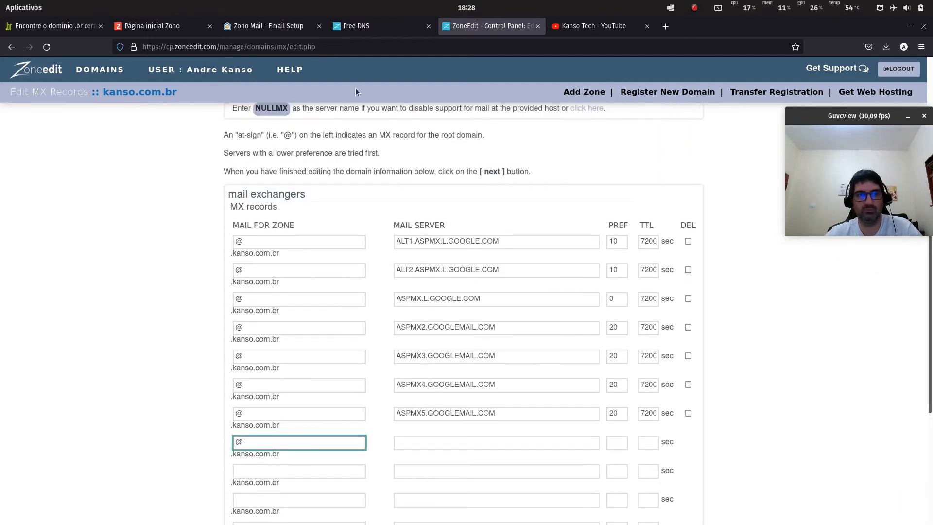
left_click(277, 28)
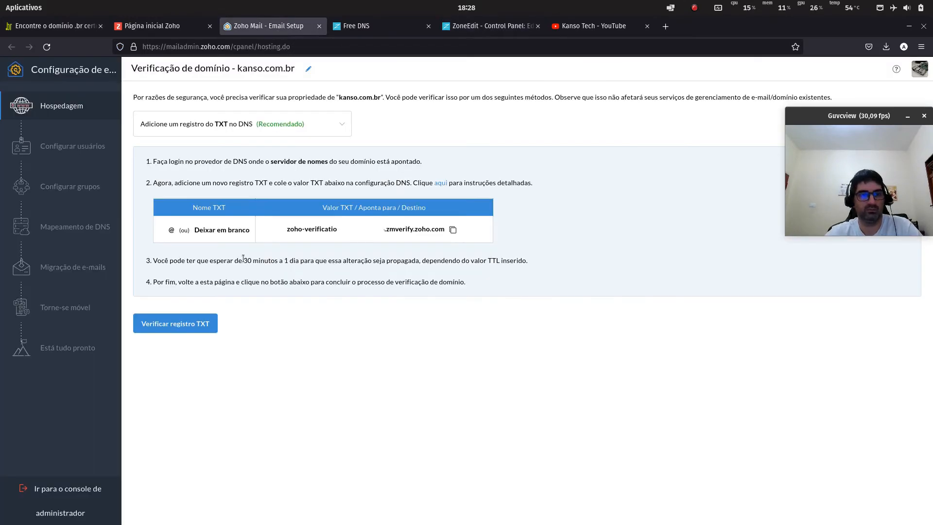
- Copy the domain verification value from Zoho and paste it as the mail server of the new MX row in ZoneEdit
left_click(453, 229)
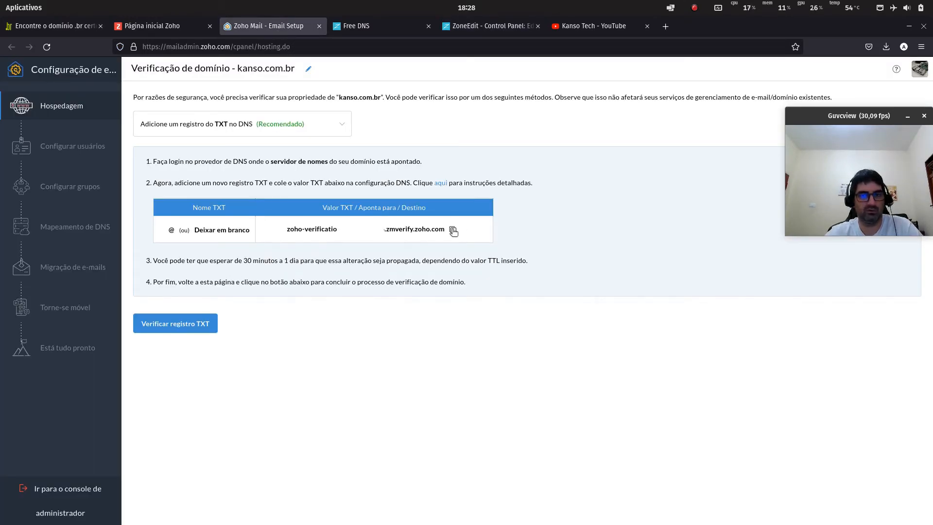
left_click(503, 30)
left_click(486, 443)
key("ctrl+v")
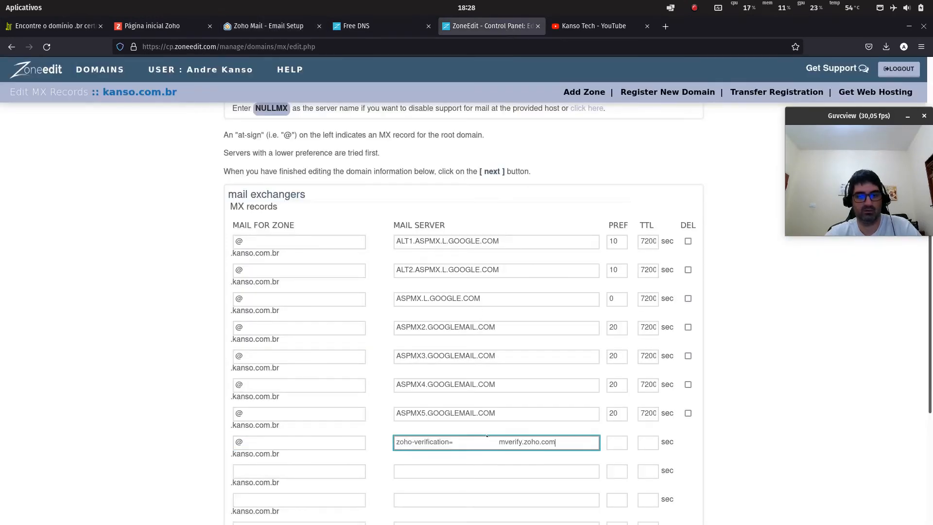
- Set the preference of the ASPMX.L.GOOGLE.COM mail server to 10
left_click(620, 447)
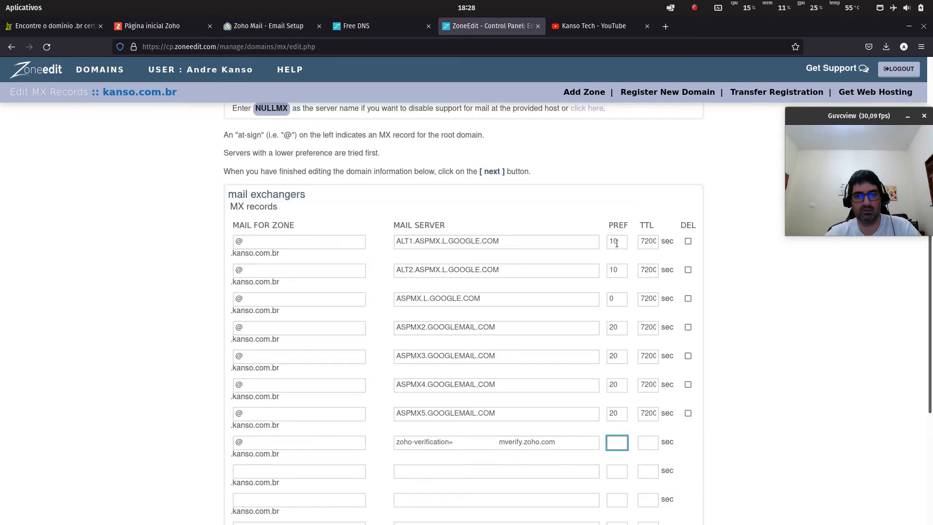
left_click_drag(625, 300, 593, 302)
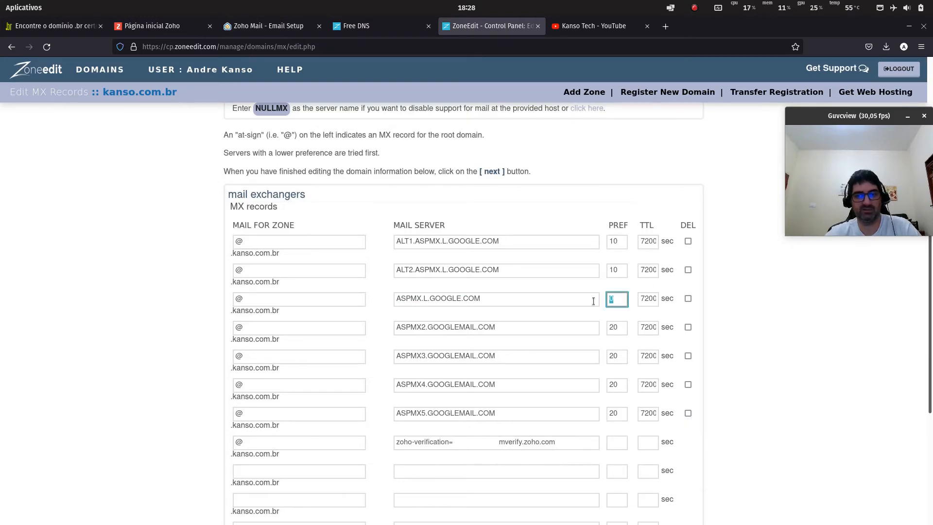
type("10")
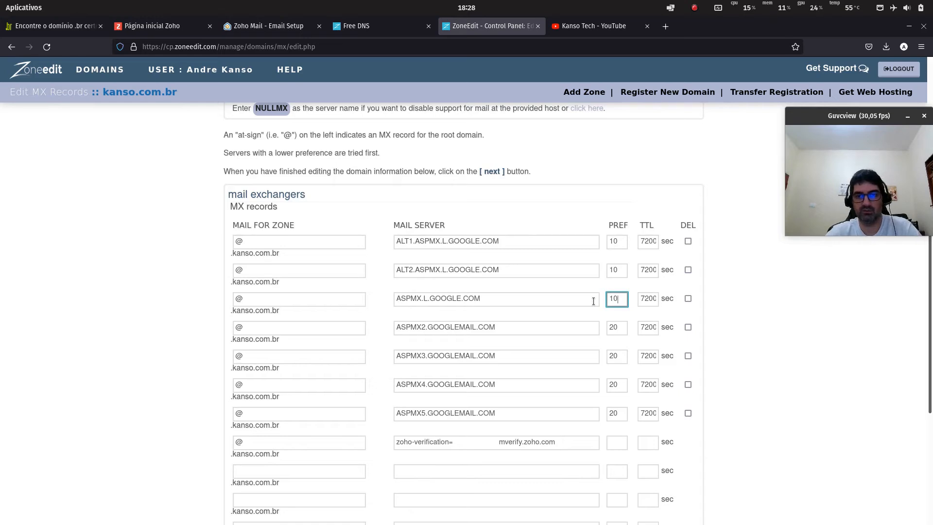
- Give the new zoho-verification row a preference of 0 and a TTL of 7200 seconds
left_click(619, 442)
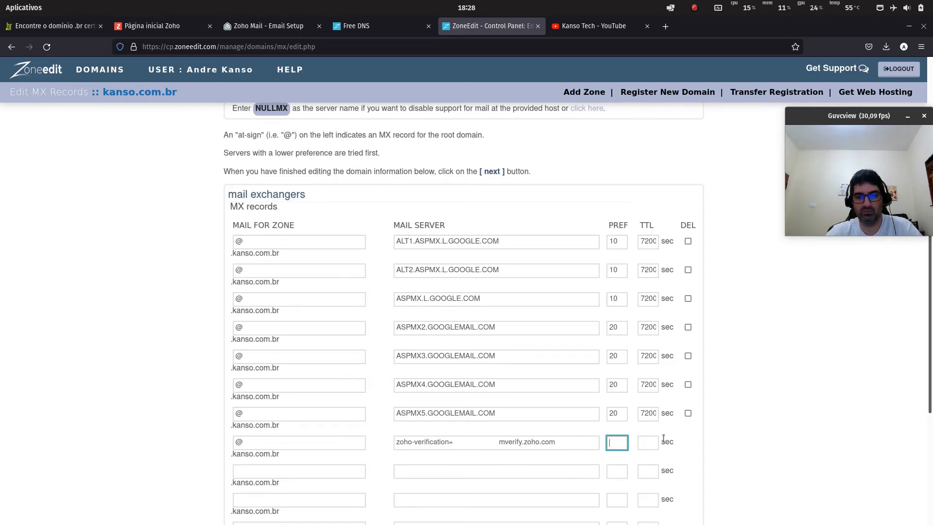
type("0")
key("Tab")
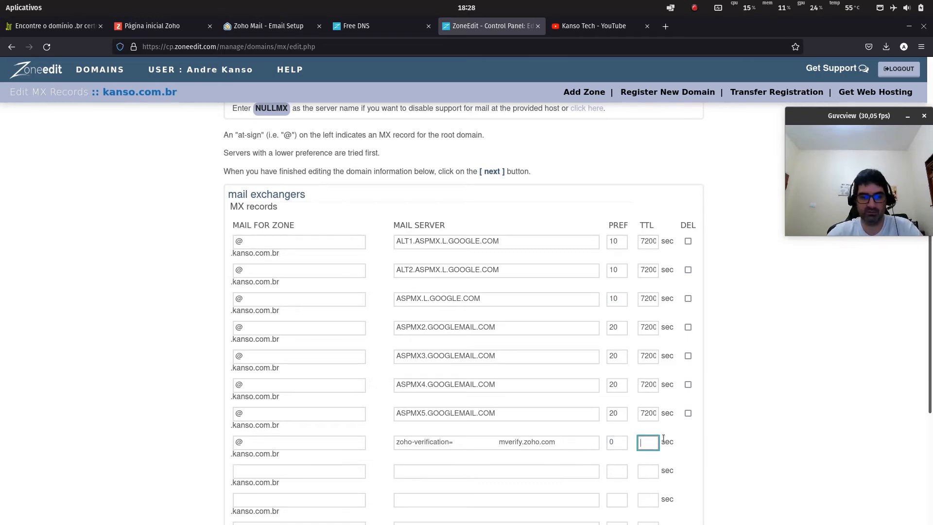
type("7220")
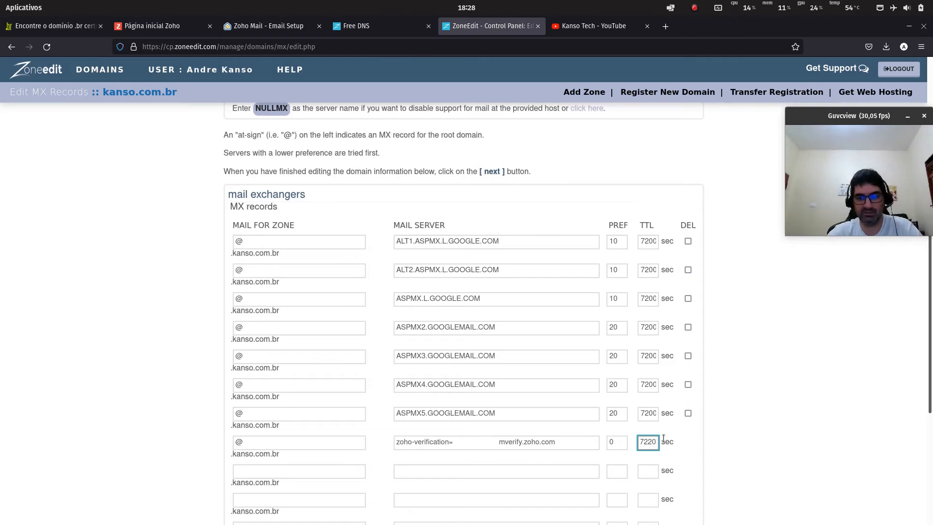
key("BackSpace")
key("BackSpace")
type("00")
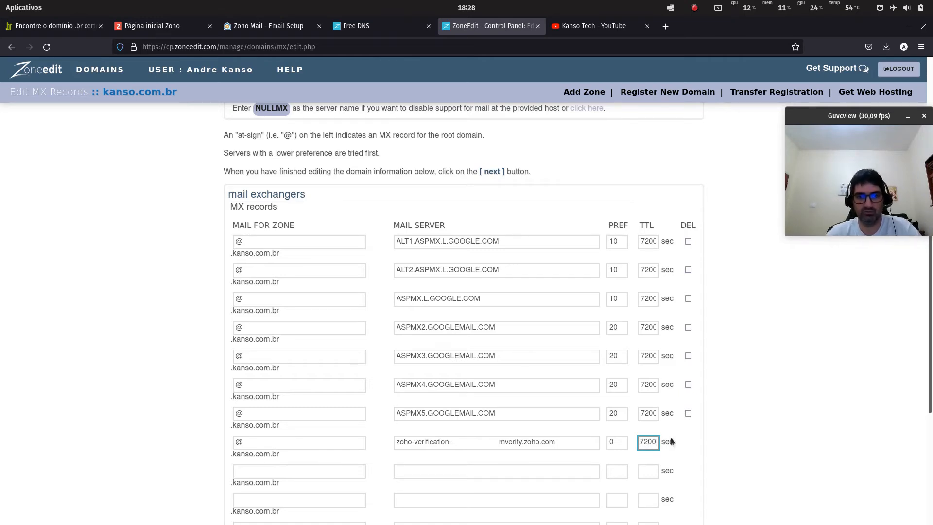
- Submit and confirm the edited MX records of kanso.com.br, and return to the domain administration page
scroll(681, 439, "down", 3)
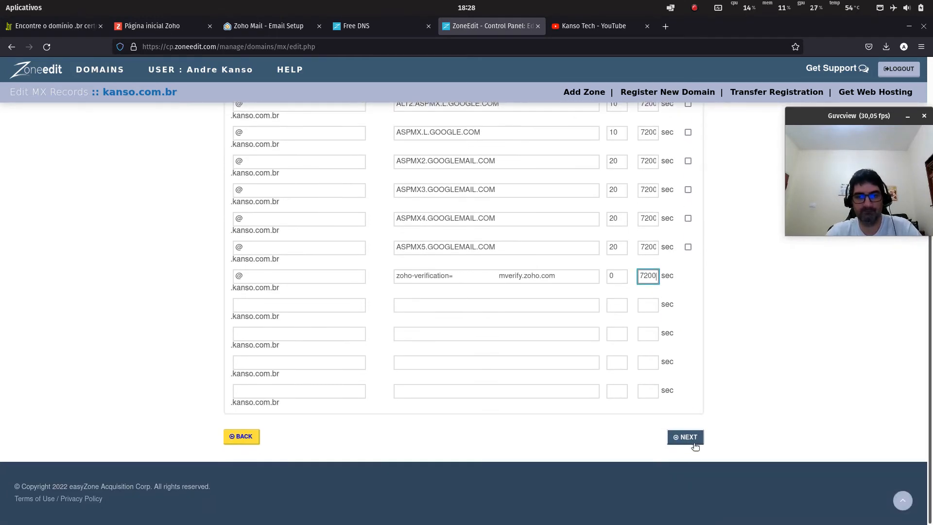
left_click(695, 444)
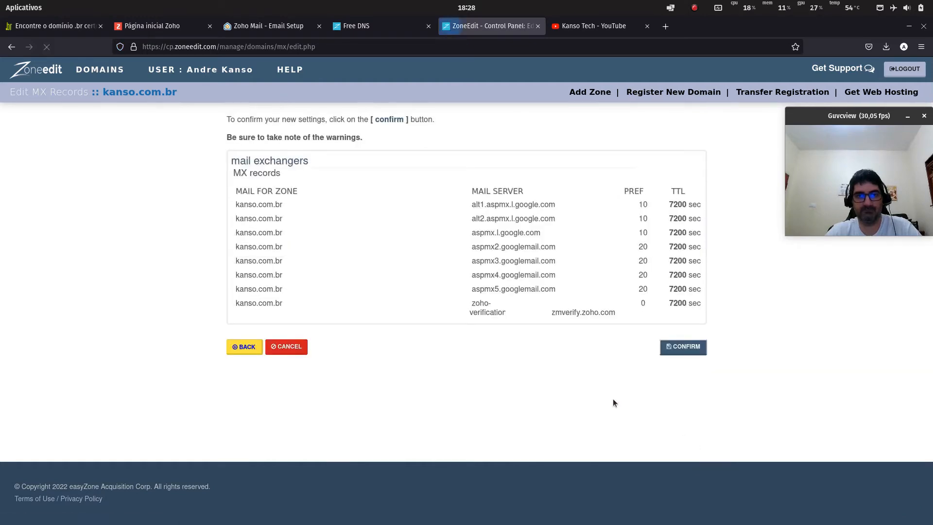
left_click(683, 348)
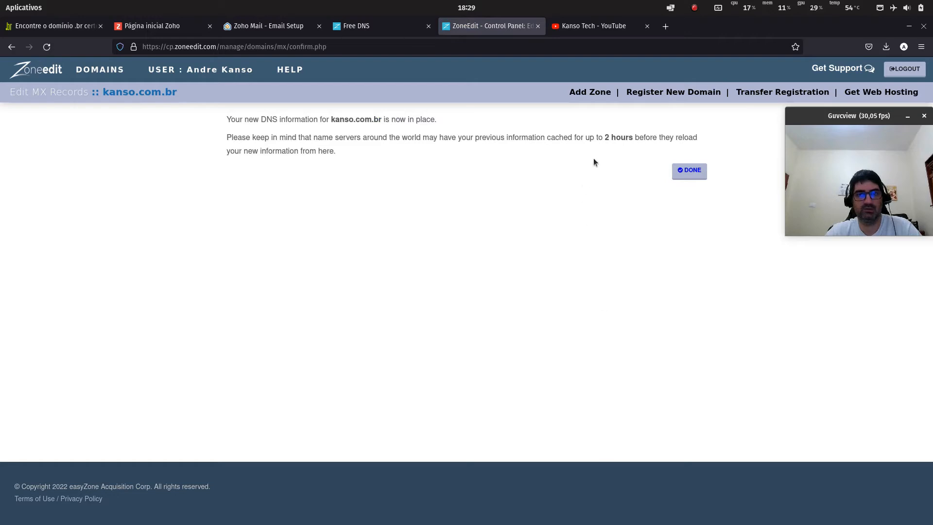
left_click(697, 170)
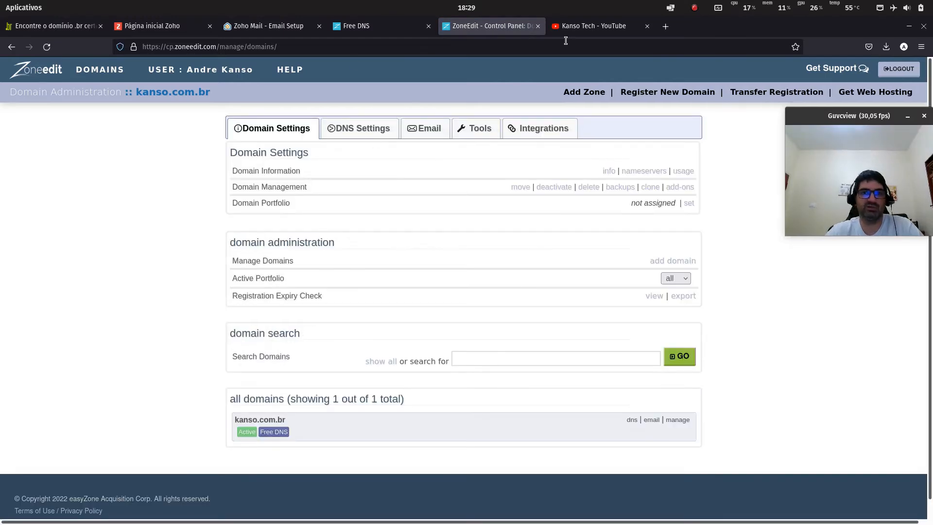
- Switch back to the Zoho Mail setup and verify the TXT record for kanso.com.br
mouse_move(290, 69)
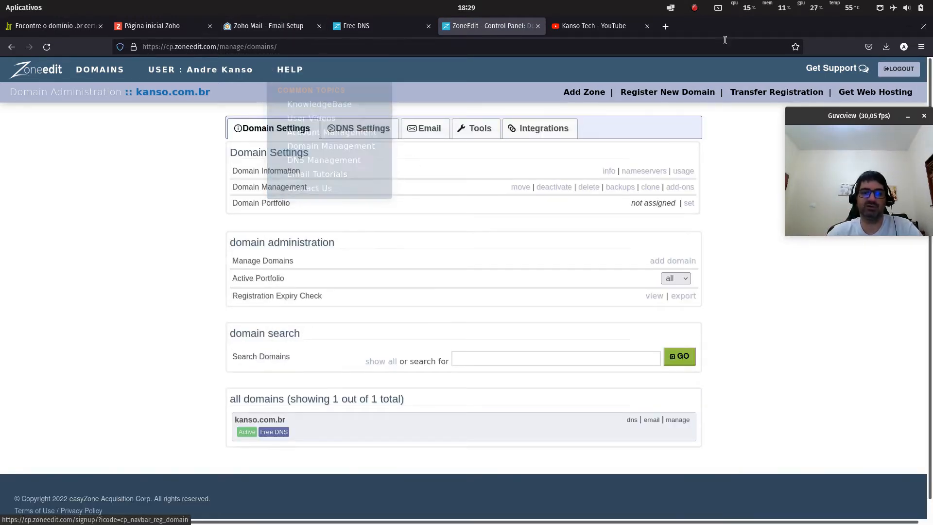
left_click(166, 28)
left_click(265, 21)
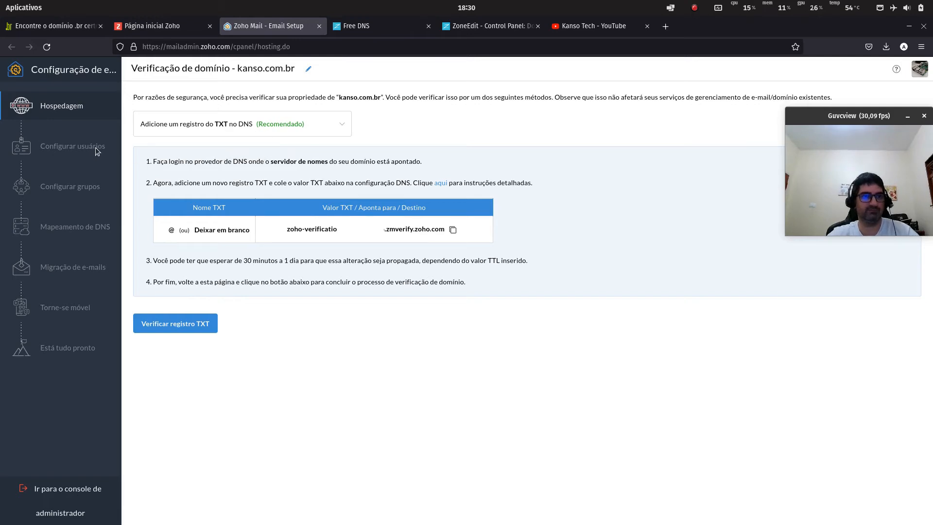
left_click(188, 324)
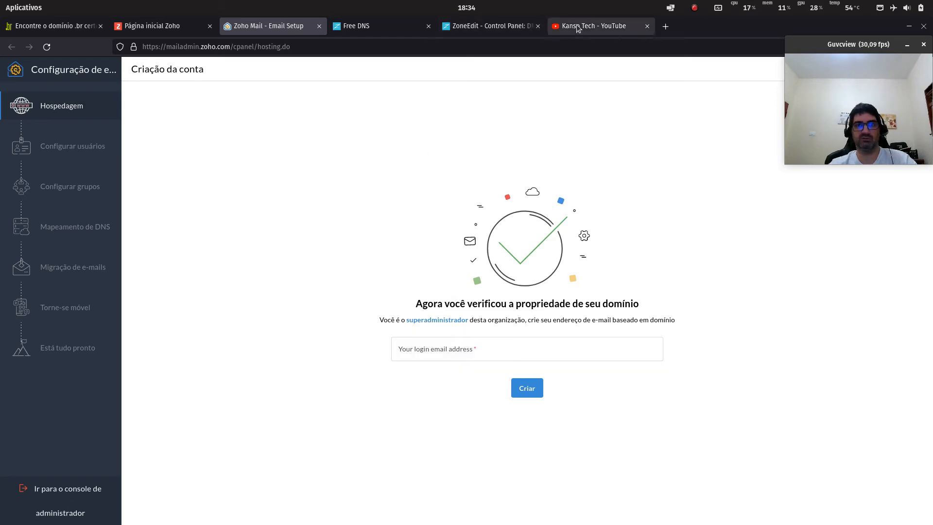
left_click(483, 29)
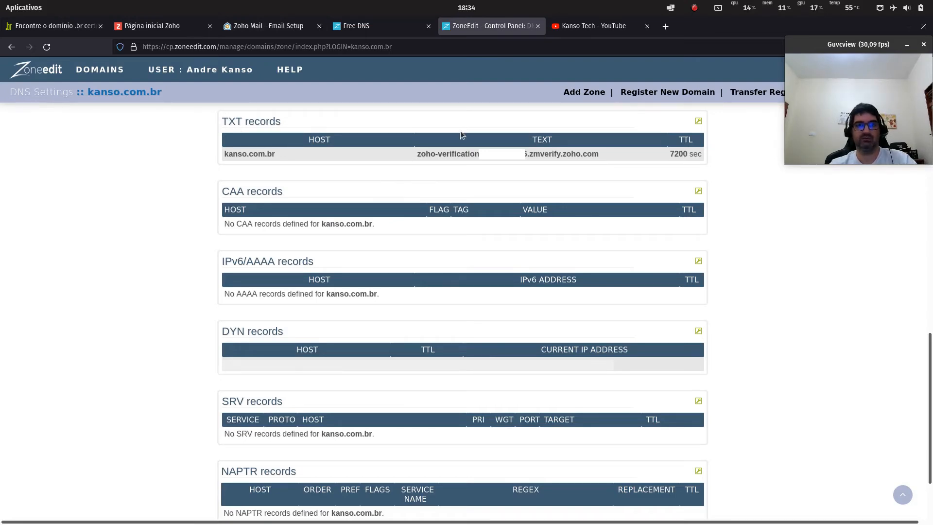
left_click(391, 27)
left_click(280, 26)
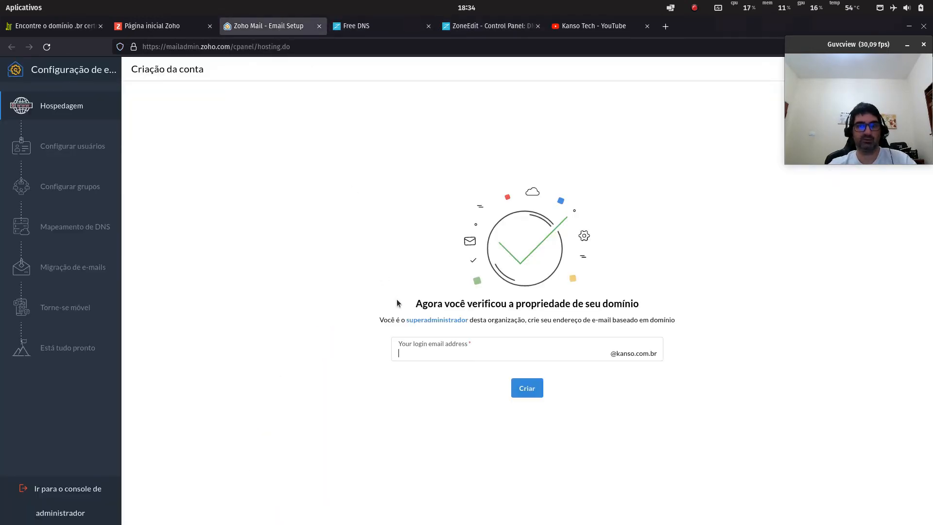
- Create the superadministrator's login e-mail address on the kanso.com.br domain
mouse_move(461, 323)
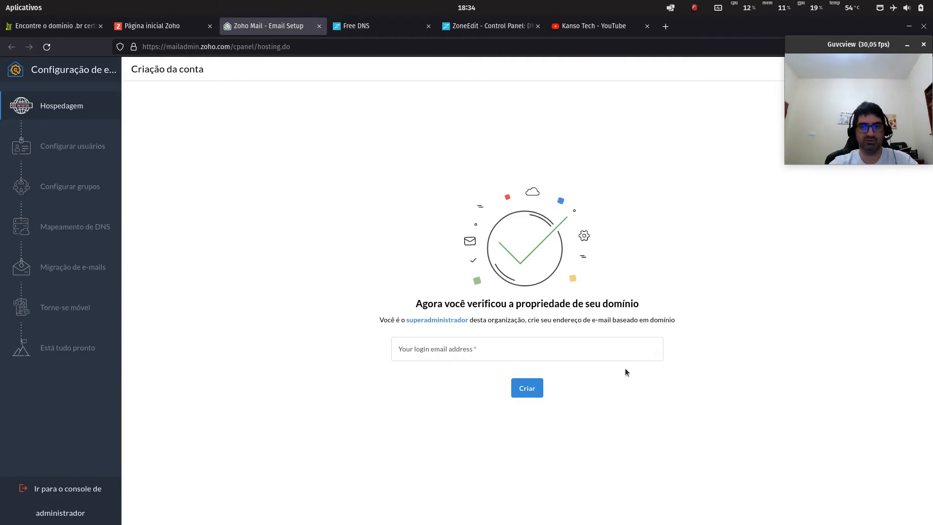
left_click(572, 350)
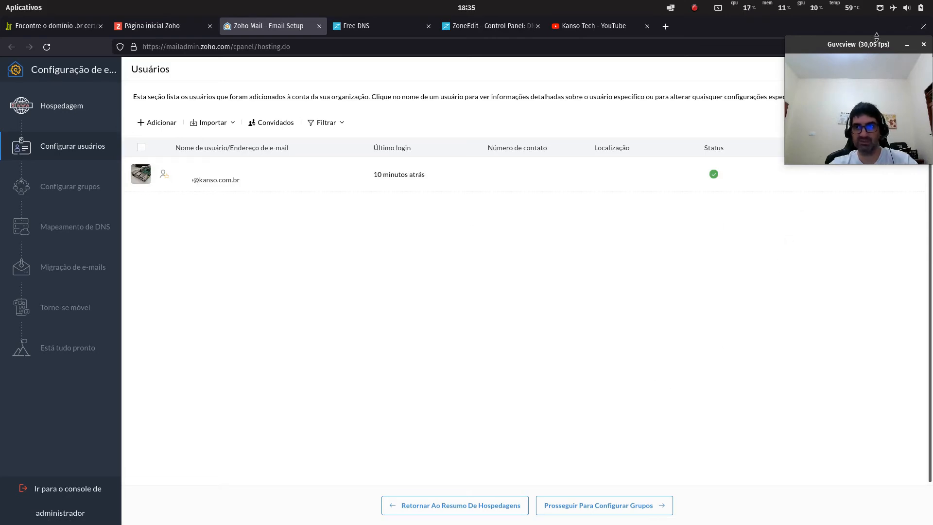
mouse_move(872, 44)
left_mouse_down()
mouse_move(870, 132)
mouse_move(908, 310)
mouse_move(861, 249)
mouse_move(856, 202)
mouse_move(859, 62)
mouse_move(870, 27)
left_mouse_up()
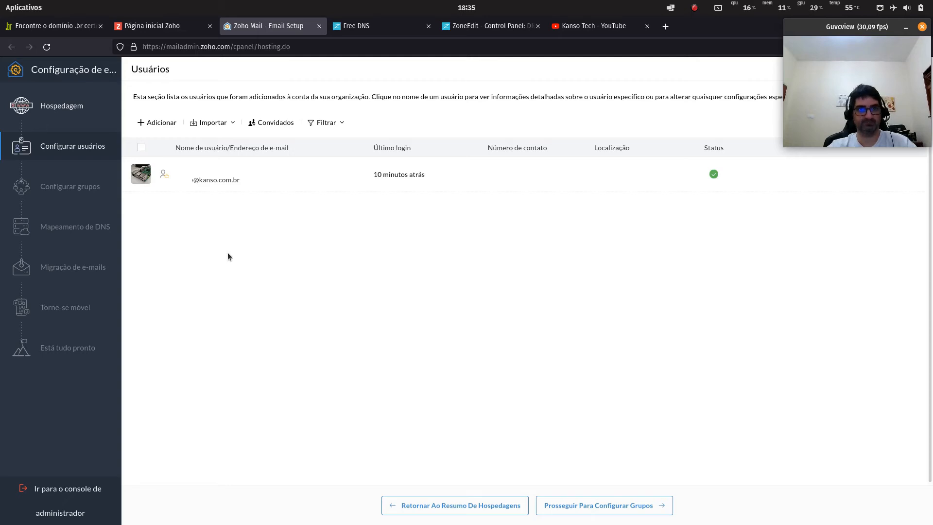
- Proceed through the user and group configuration to the DNS mapping without adding any users or groups
left_click(635, 507)
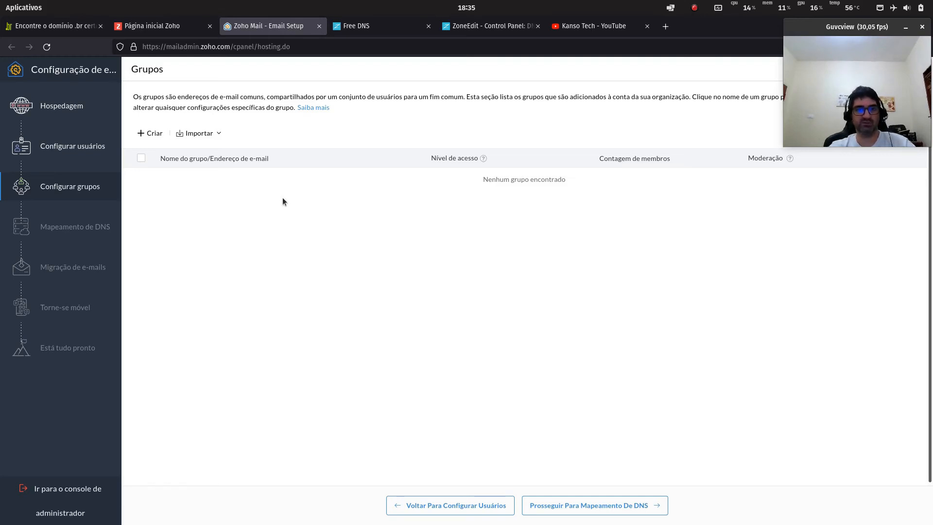
left_click(645, 505)
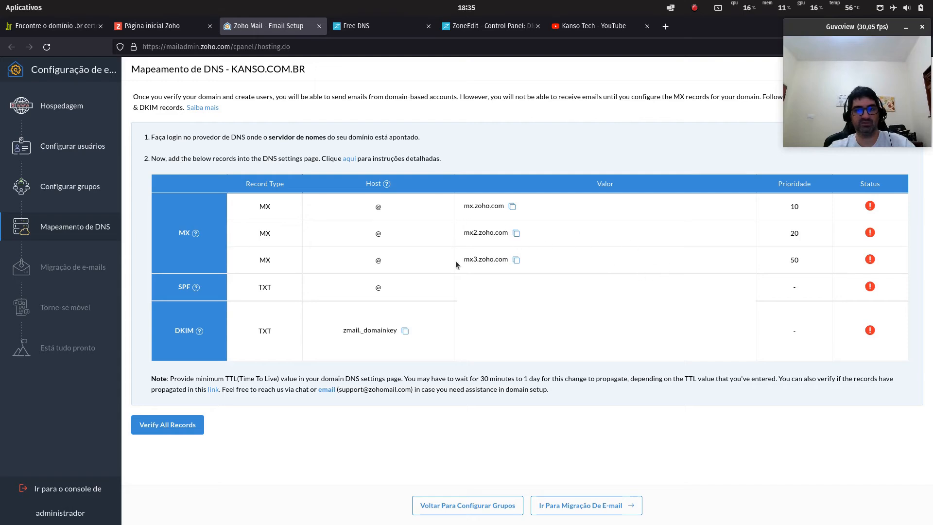
- Switch to ZoneEdit and review the existing MX records in the DNS settings of kanso.com.br
left_click(492, 30)
scroll(501, 232, "up", 10)
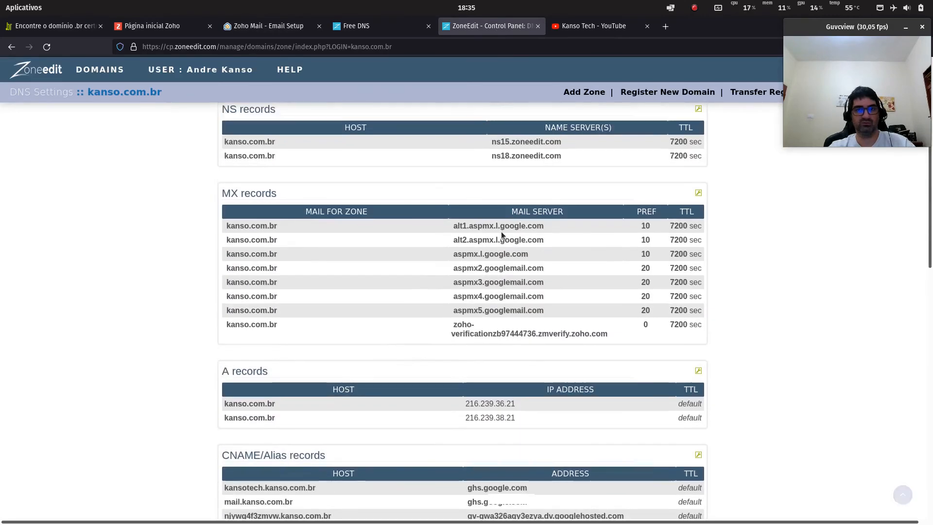
scroll(501, 231, "down", 4)
scroll(501, 231, "up", 7)
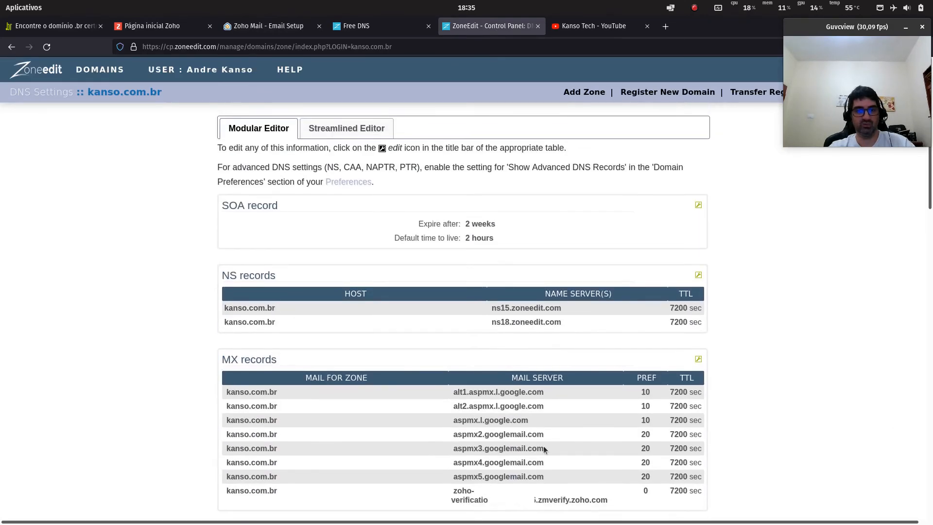
- Close the ZoneEdit Free DNS page and return to Zoho's DNS mapping
left_click(361, 28)
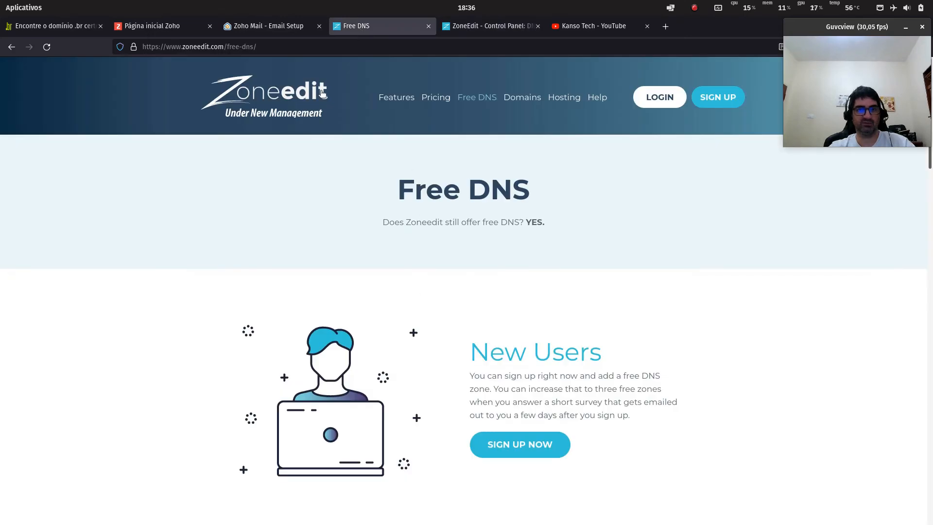
left_click(428, 26)
left_click(284, 19)
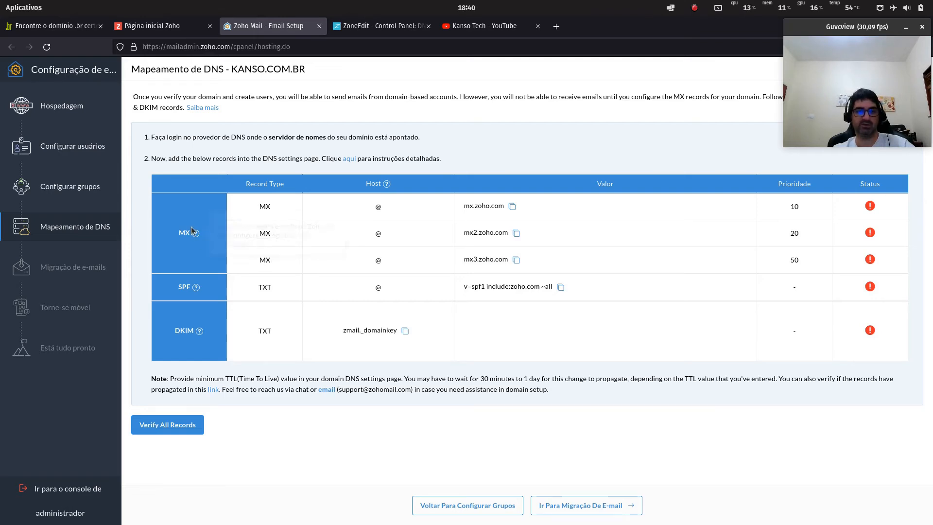
- Verify all the MX, SPF and DKIM records, dismiss the propagation notice and proceed to the e-mail migration
mouse_move(197, 236)
mouse_move(198, 290)
mouse_move(201, 324)
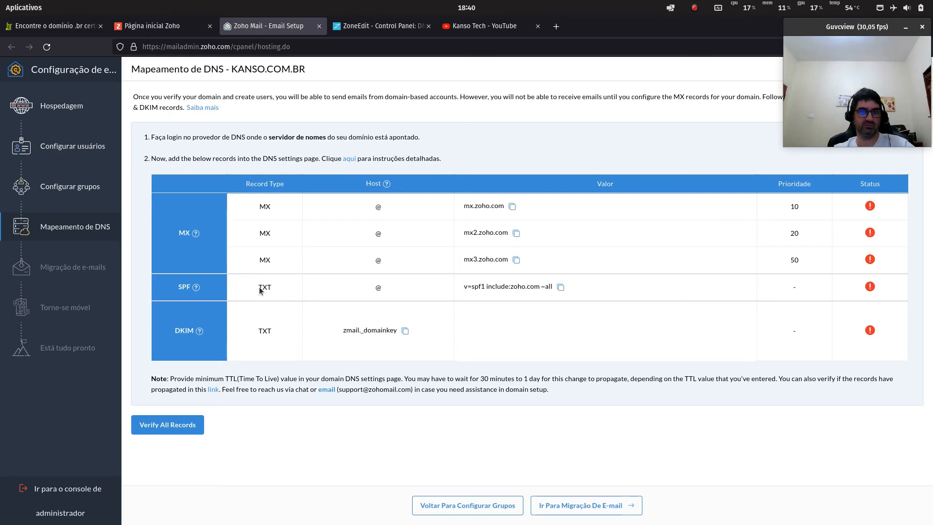
left_click(175, 427)
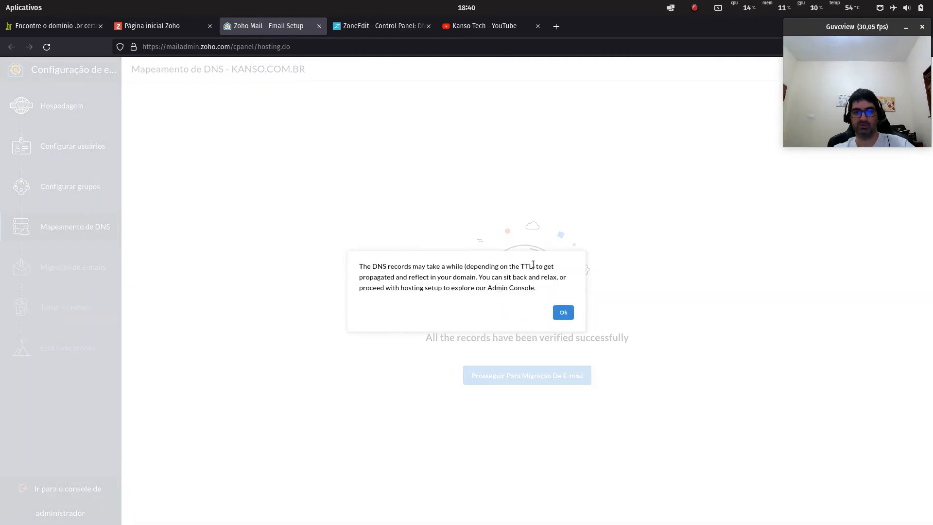
left_click(563, 312)
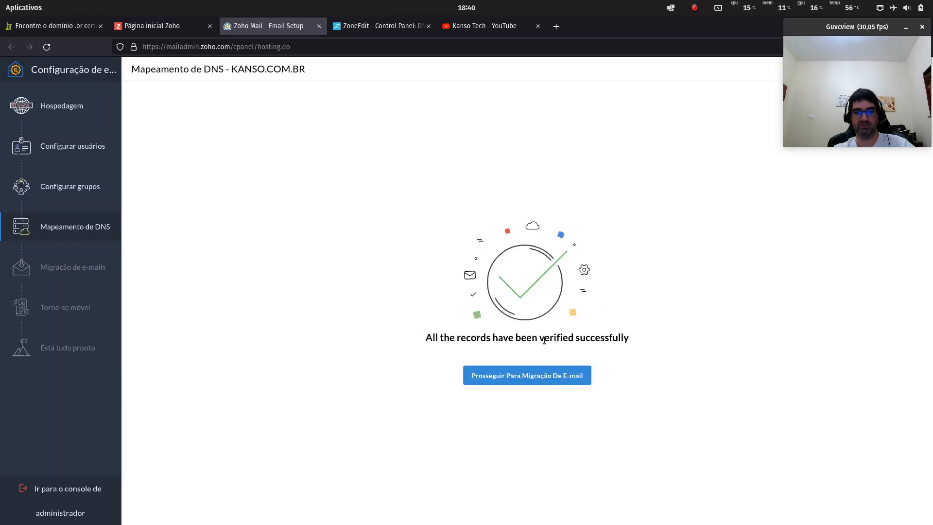
left_click(554, 375)
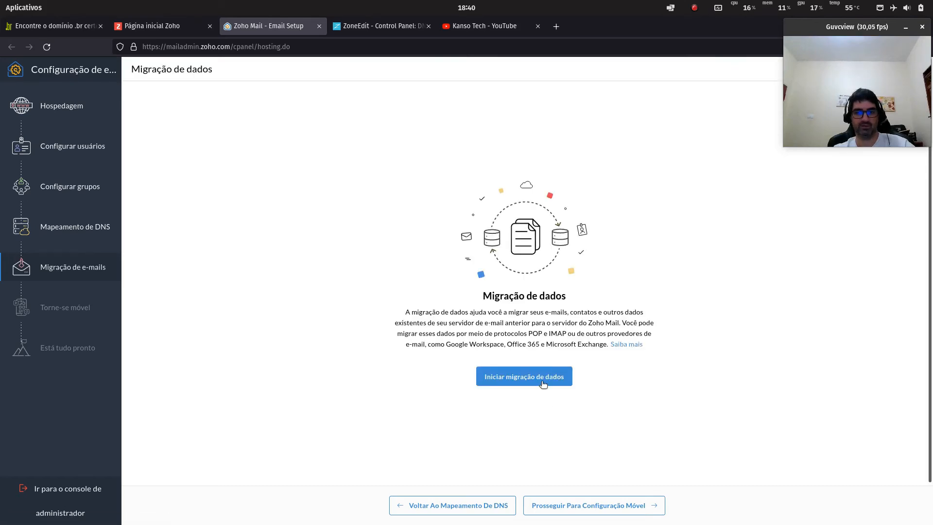
- Start a new data migration and view the available source protocols and applications without selecting one
left_click(543, 378)
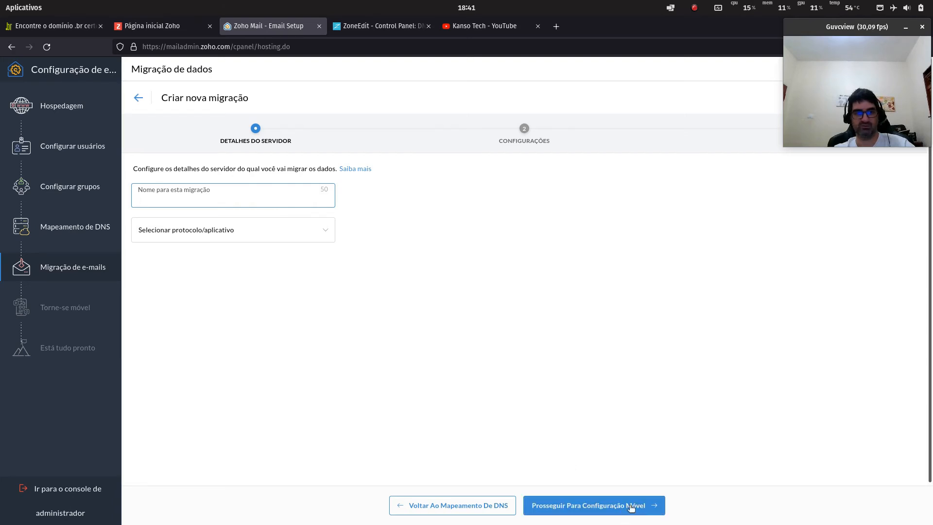
left_click(259, 242)
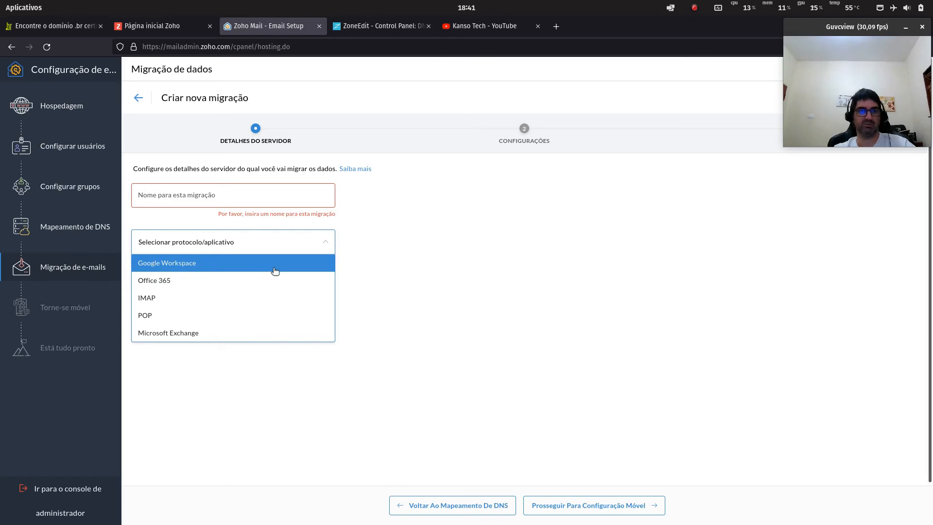
left_click(536, 280)
- Skip the migration and the mobile setup to complete the Zoho Mail configuration
left_click(631, 510)
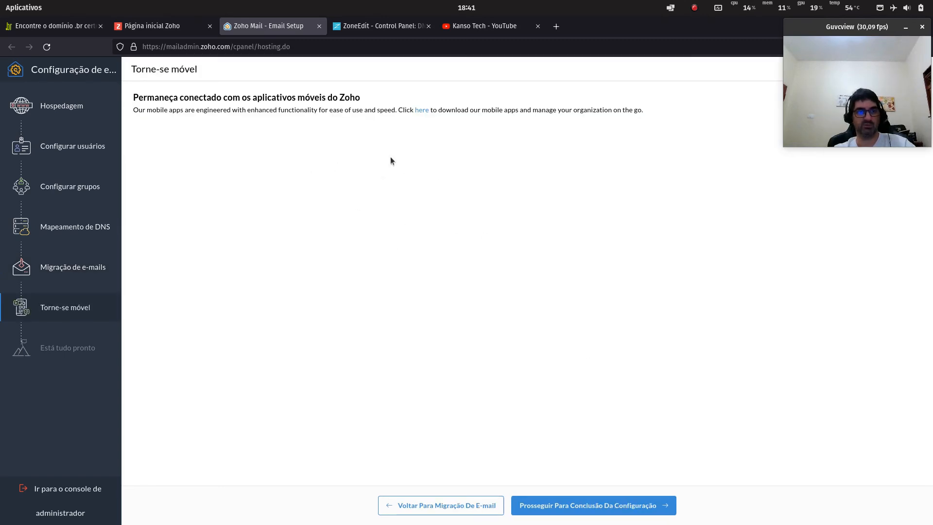
left_click(625, 507)
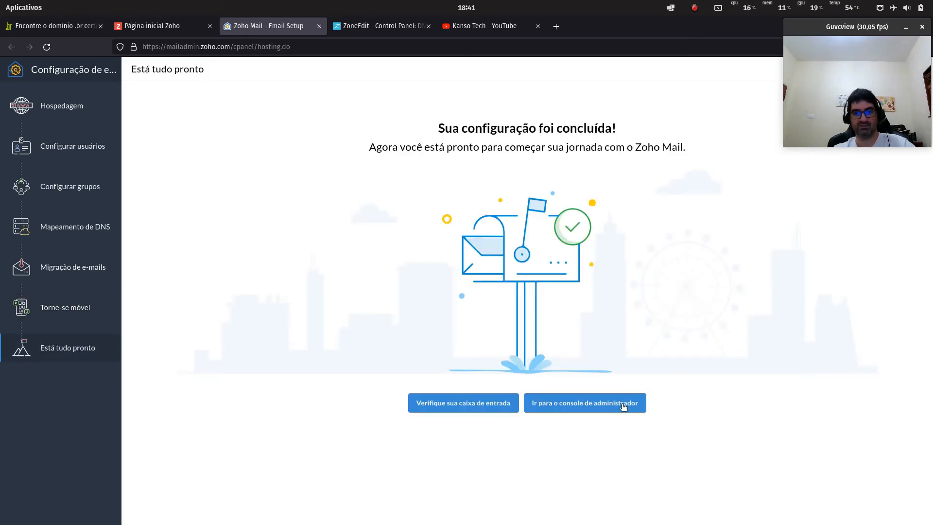
- Open the administrator console, skip its welcome tour and dismiss the quick-jump list
left_click(597, 404)
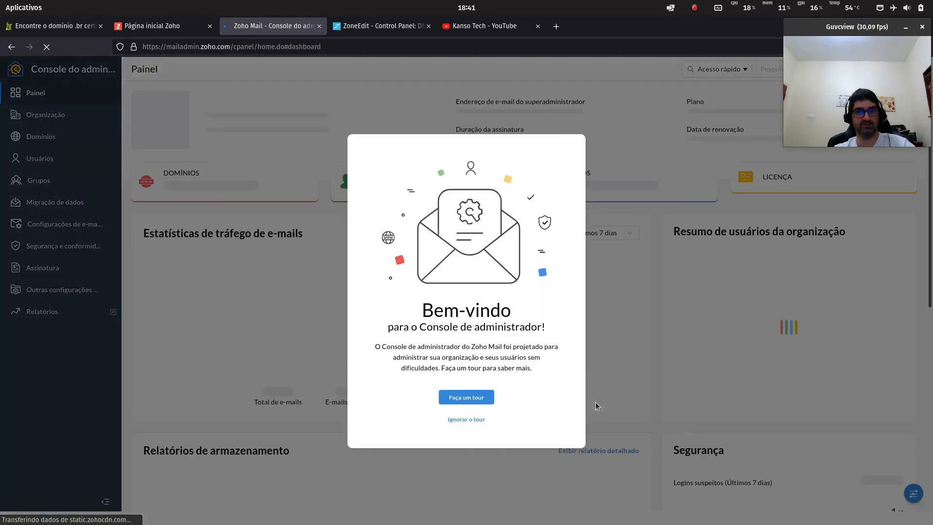
left_click(480, 420)
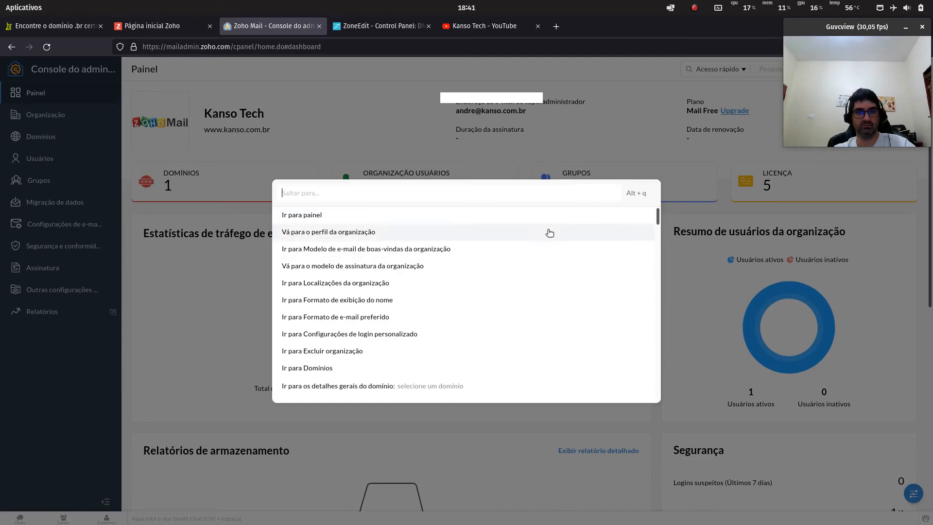
key("Escape")
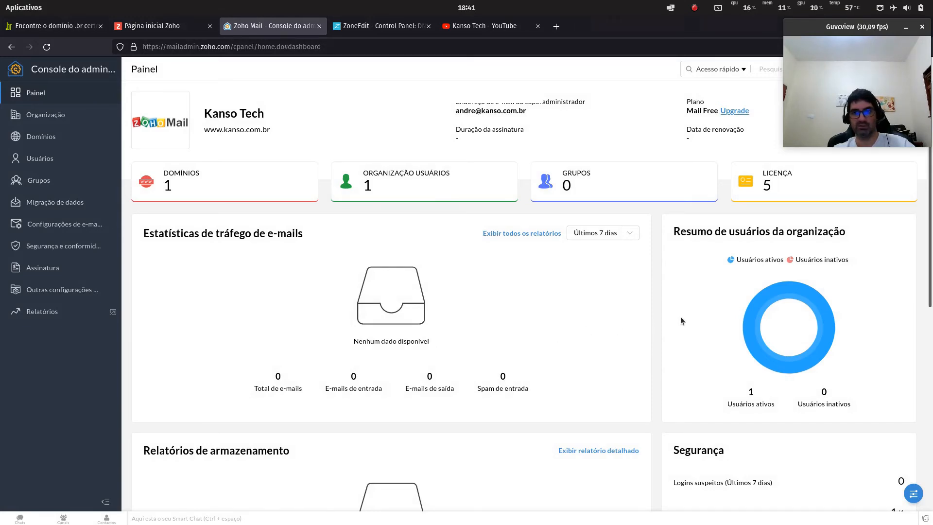
- Review the administrator dashboard's statistics and security sections and its widget display options, leaving the widgets as they are
scroll(680, 317, "down", 3)
scroll(681, 317, "down", 2)
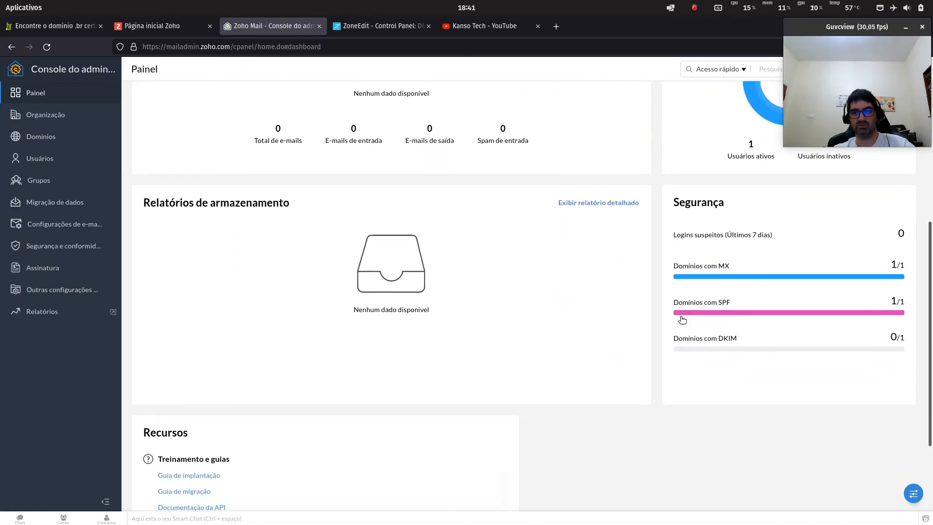
scroll(682, 320, "down", 2)
scroll(678, 316, "up", 7)
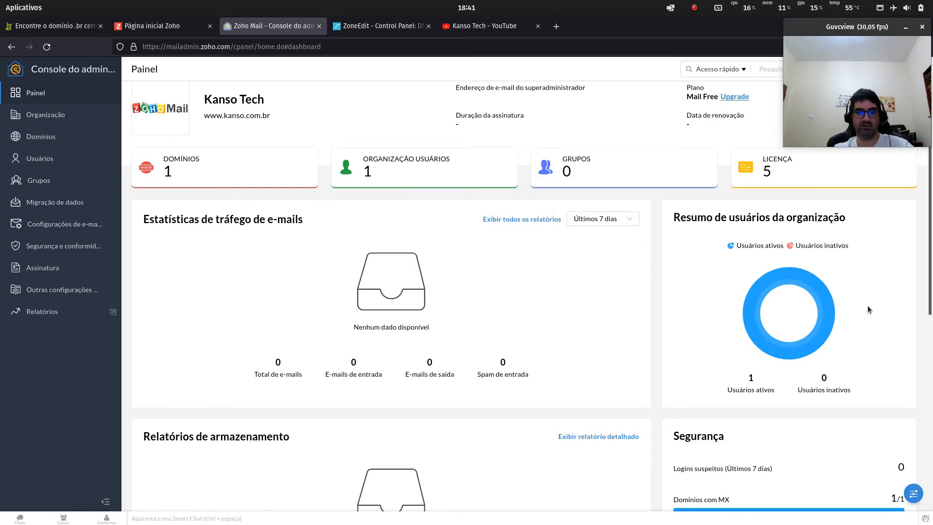
left_click(913, 493)
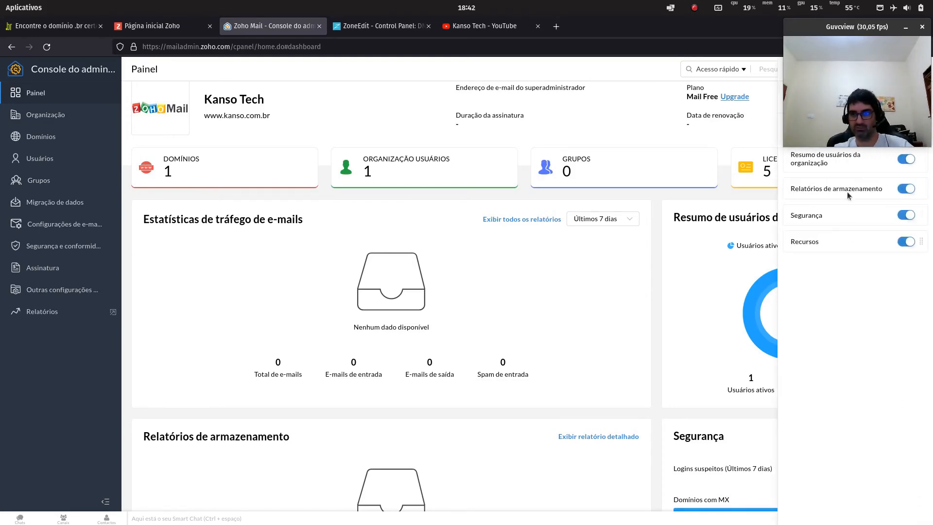
left_click_drag(850, 26, 855, 147)
left_click(919, 70)
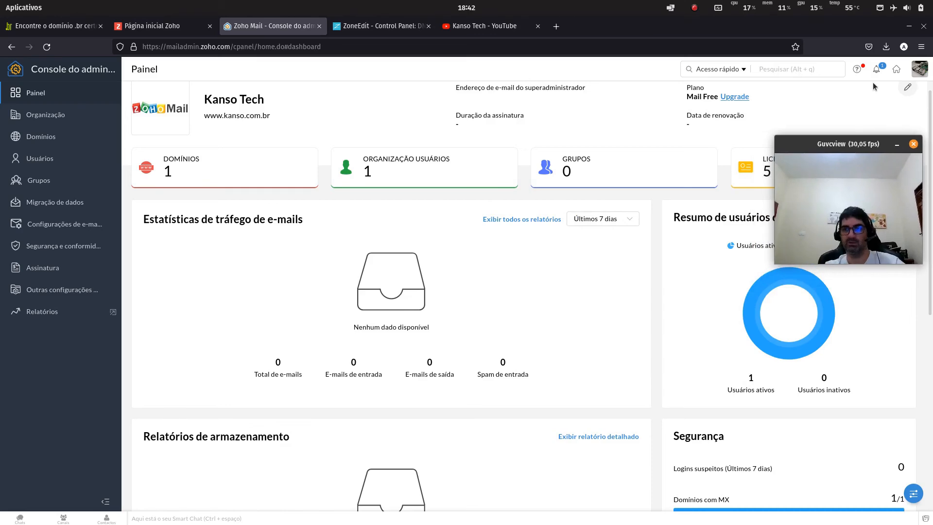
- Open the mailbox from the administrator console and go through the welcome screens with default settings to access Zoho Mail
left_click(898, 71)
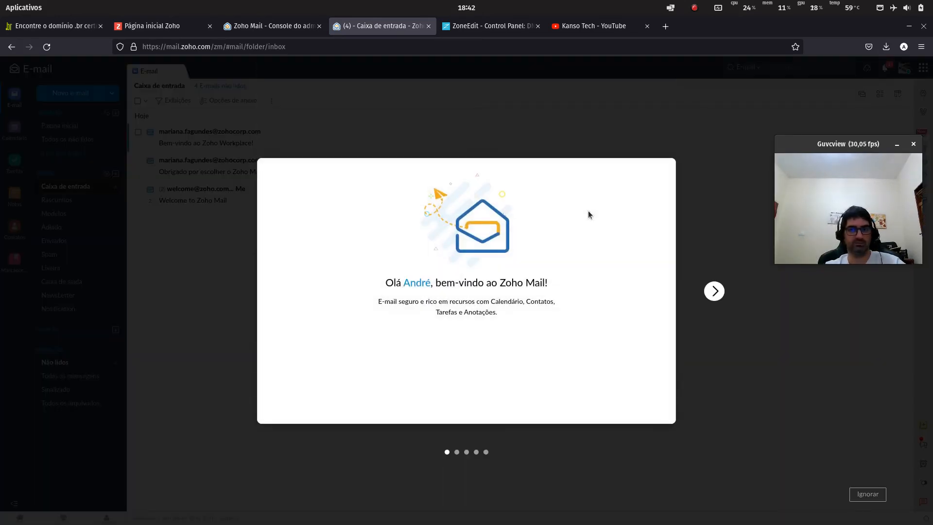
left_click(711, 293)
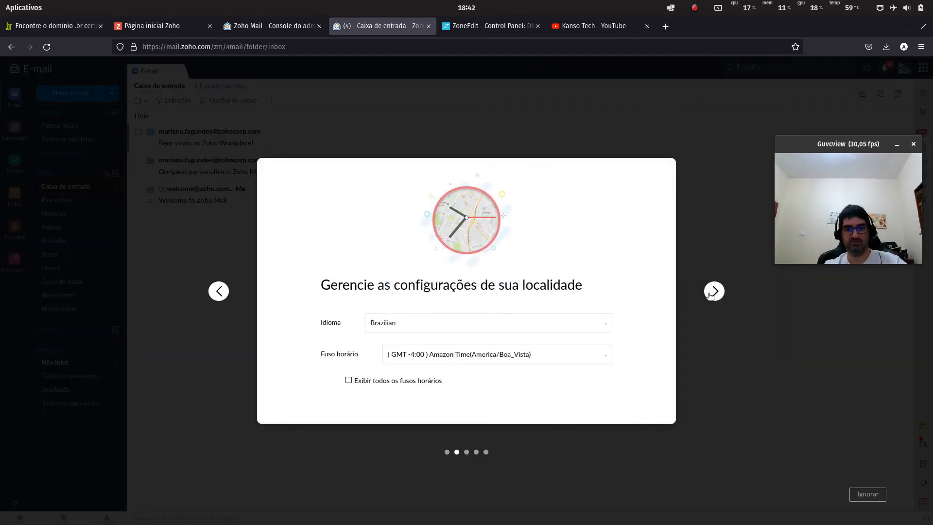
left_click(710, 293)
left_click(711, 293)
left_click(711, 293)
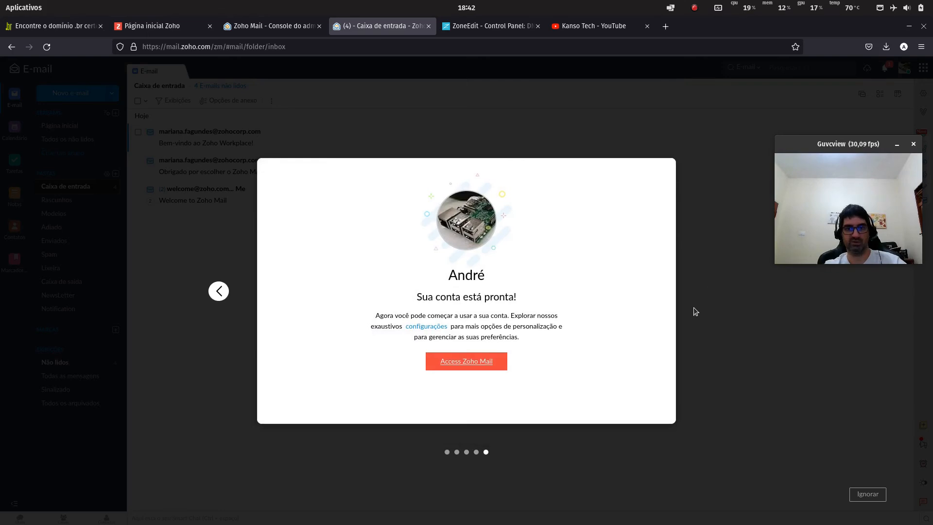
left_click(453, 367)
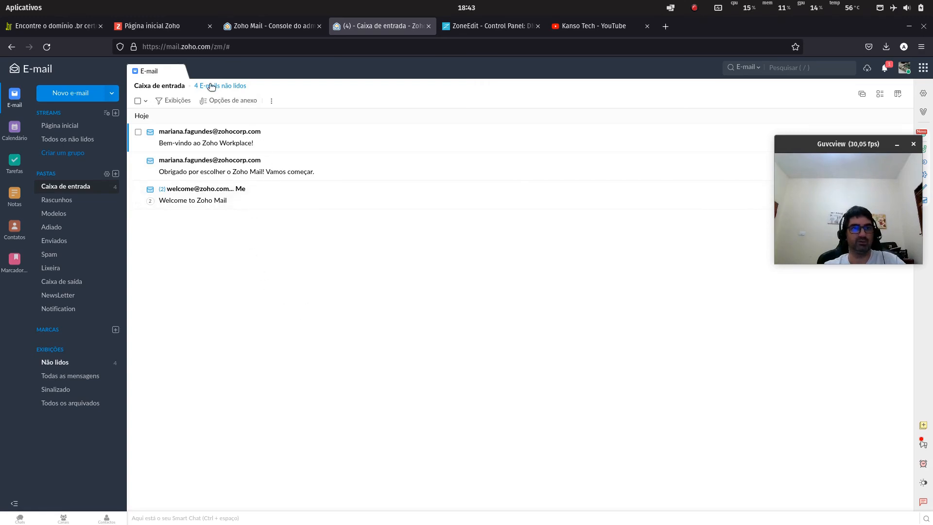
- Look through the Streams home and unread views, the calendar, notes and tasks, and return to the inbox
left_click(57, 125)
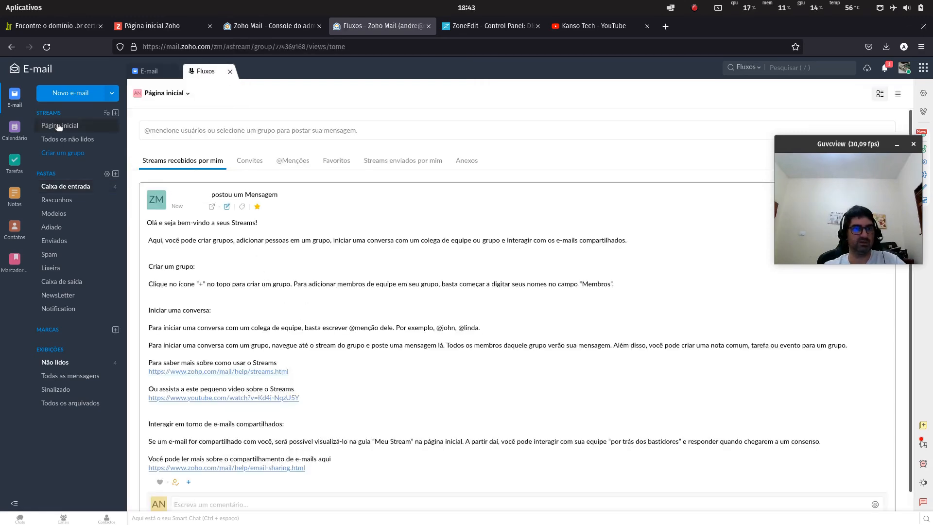
left_click(77, 141)
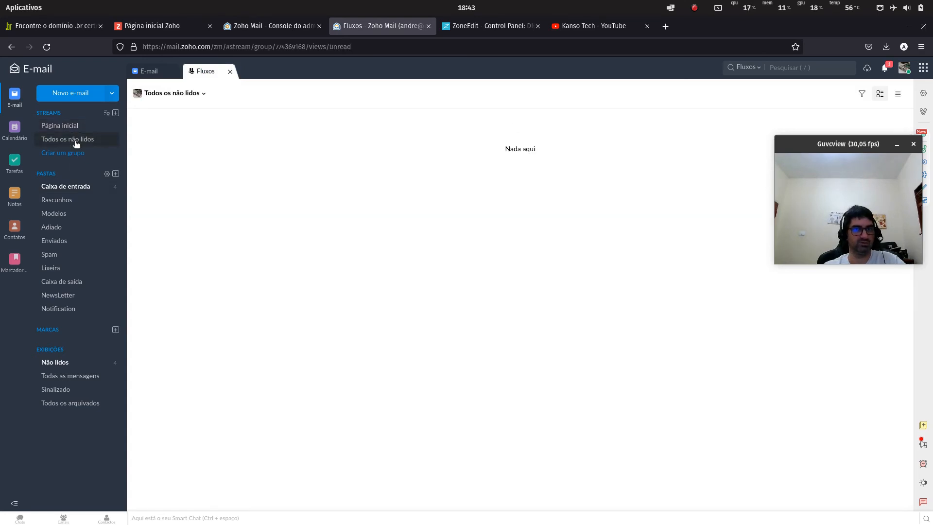
left_click(16, 133)
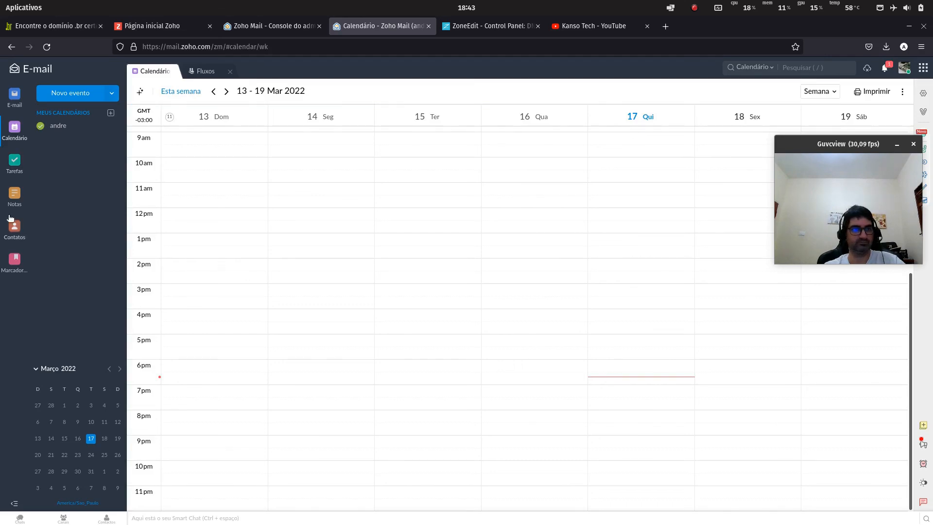
left_click(15, 201)
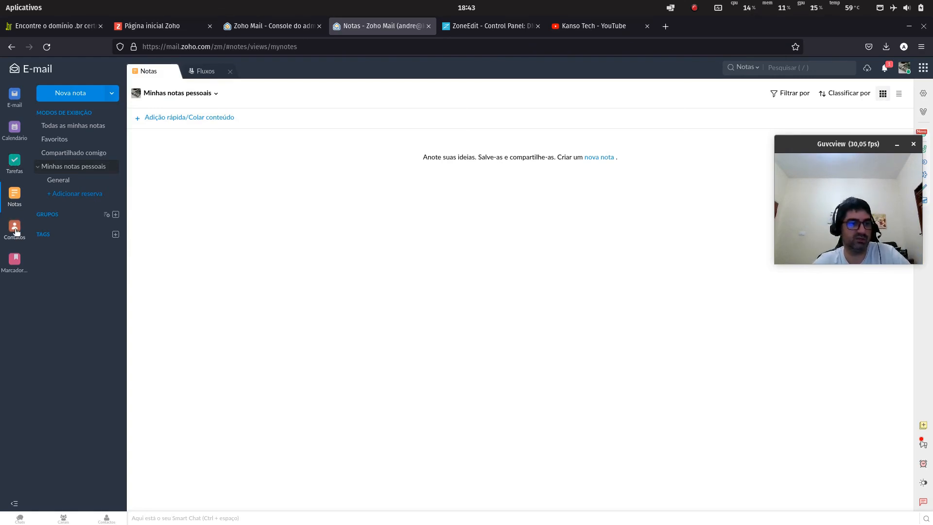
left_click(14, 169)
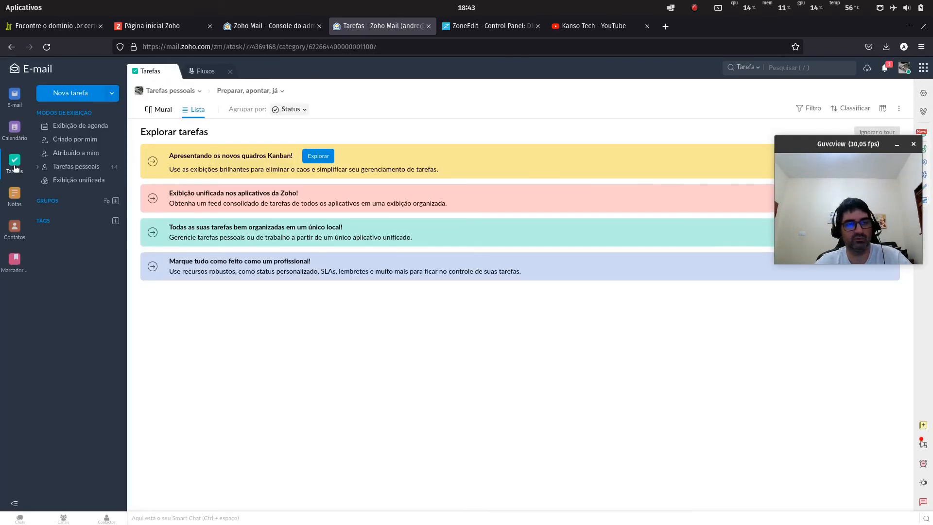
left_click(16, 100)
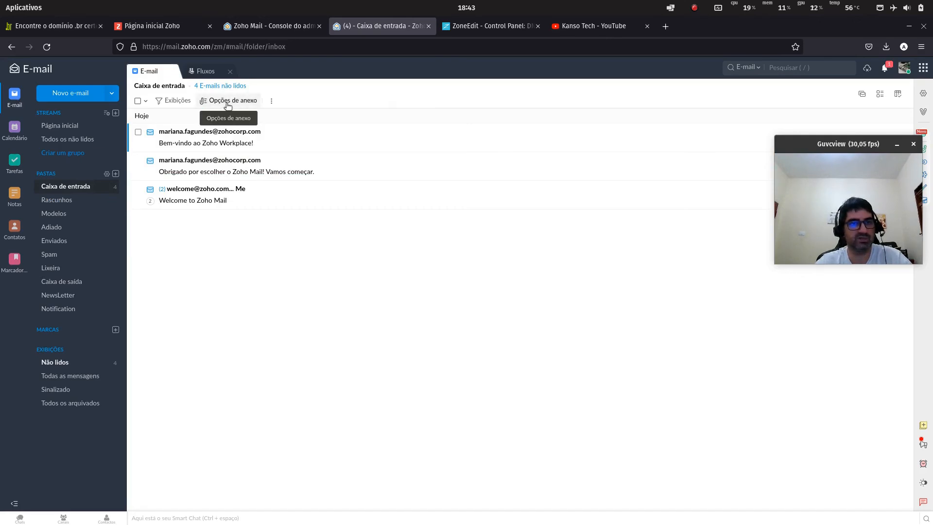
left_click(207, 72)
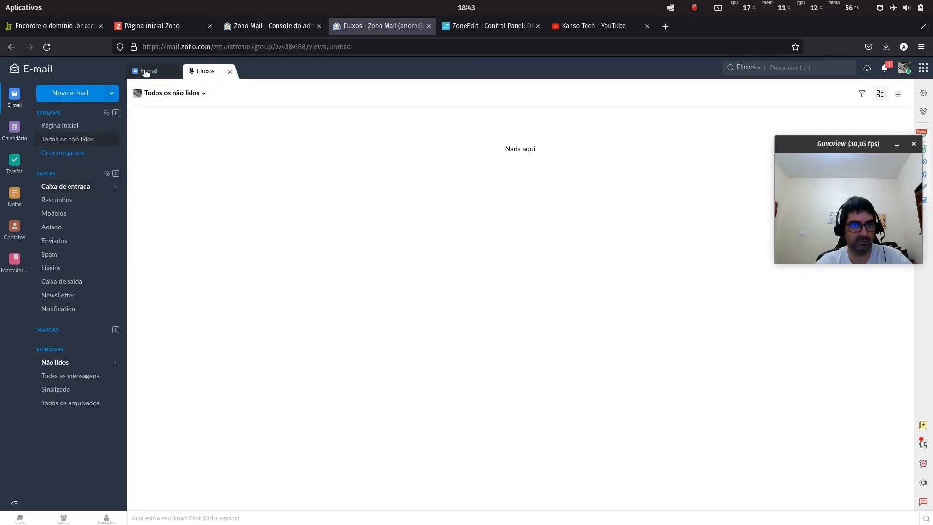
left_click(145, 72)
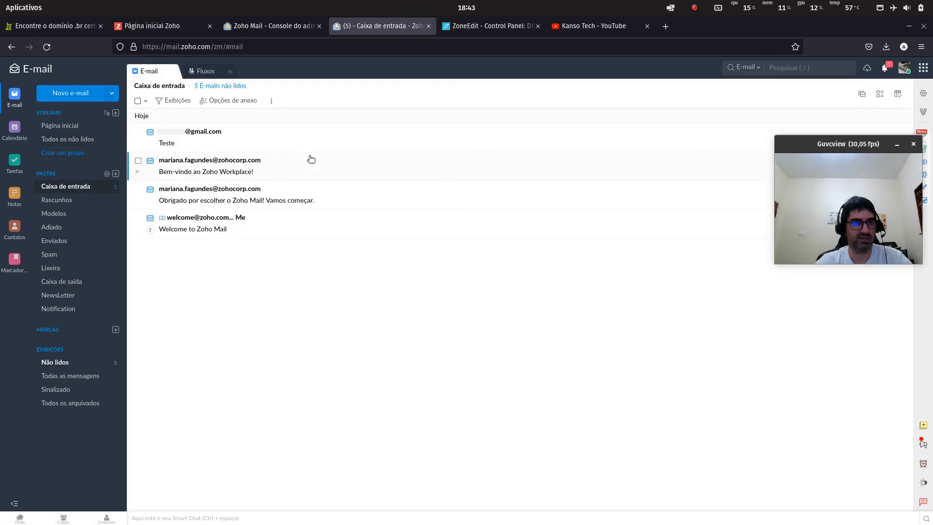
- Open the received message titled Teste and send the reply "ok"
left_click(279, 136)
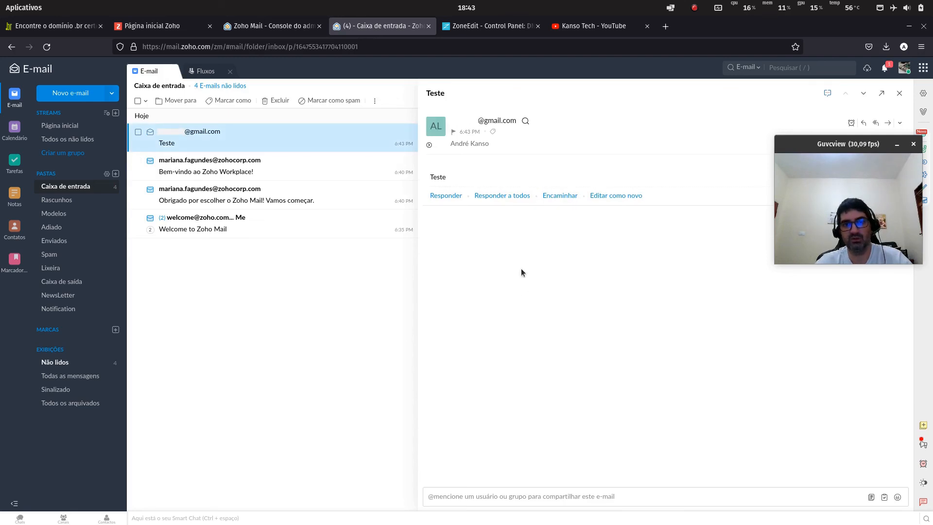
key("r")
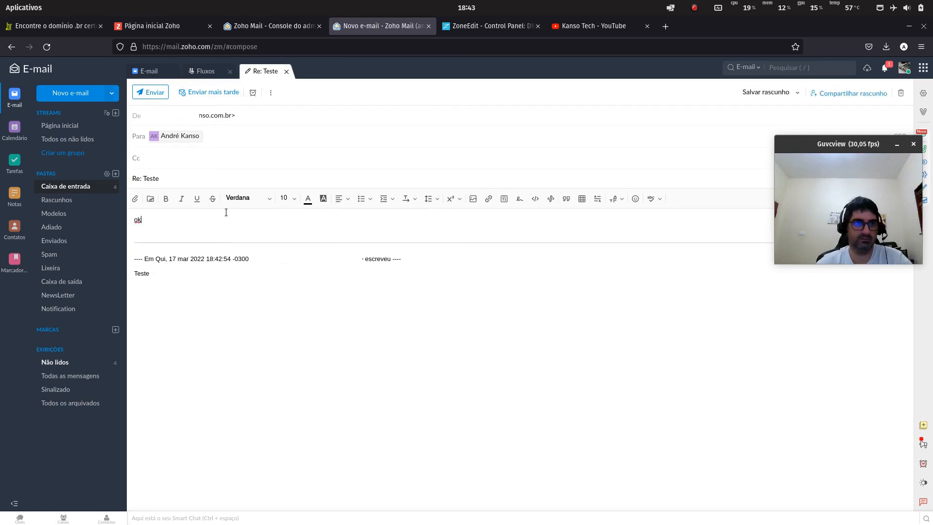
left_click(154, 93)
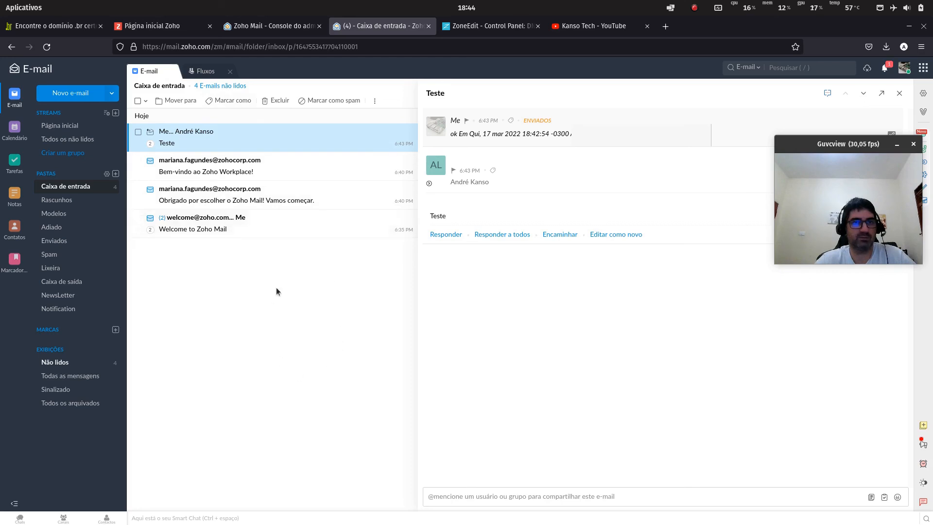
- Revisit the administrator console and the inbox, and switch to the Registro.br domain search page
left_click(261, 28)
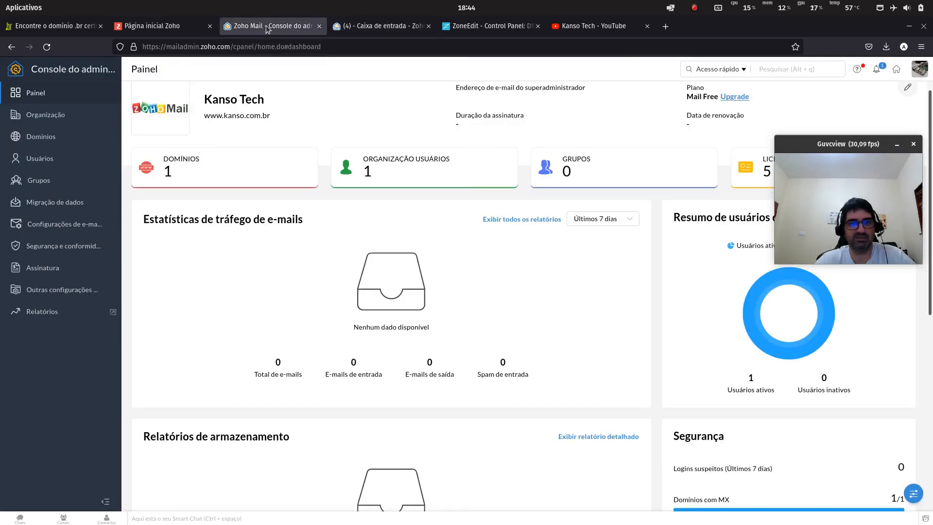
left_click(374, 31)
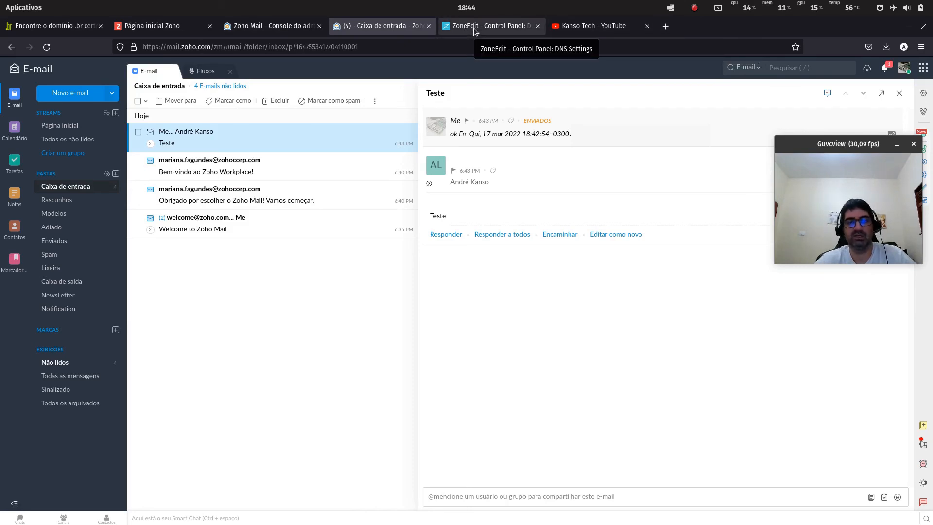
left_click(27, 29)
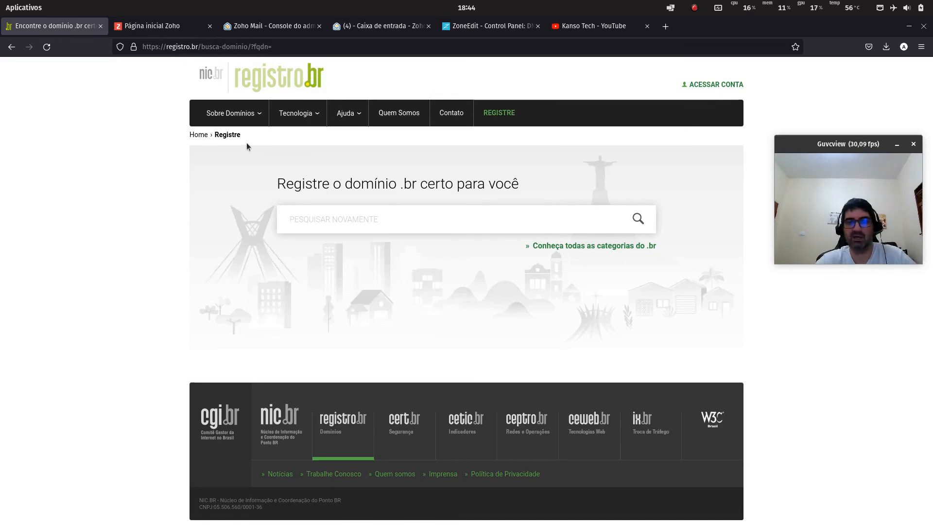
- Search Registro.br for the domain eumesmo.com.br
left_click(477, 215)
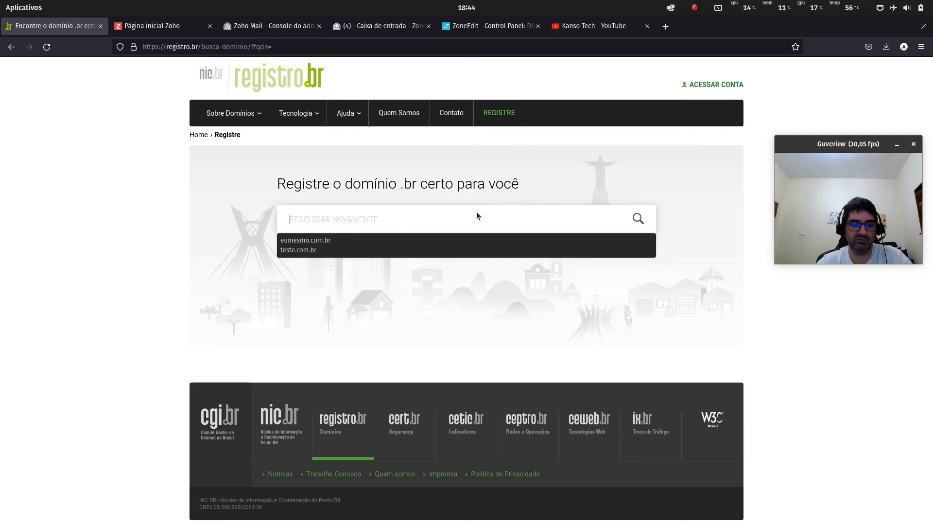
left_click(403, 214)
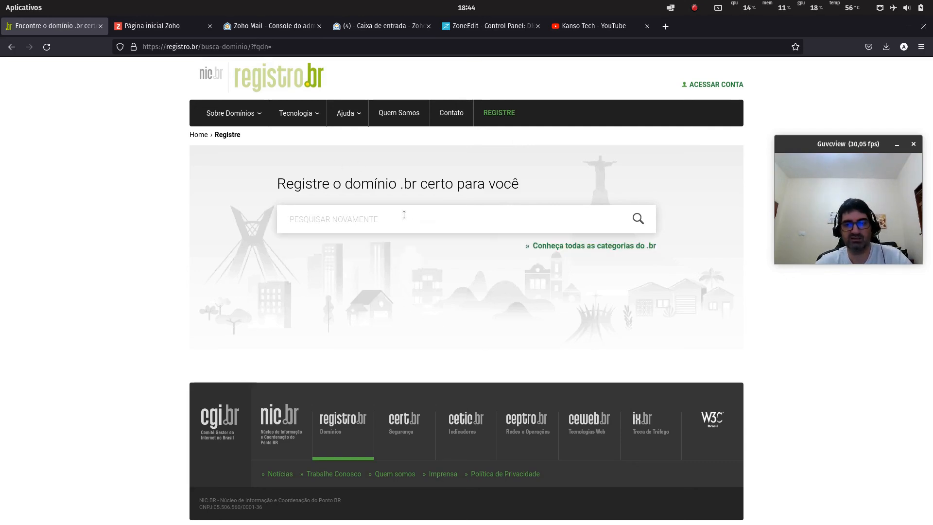
left_click(437, 219)
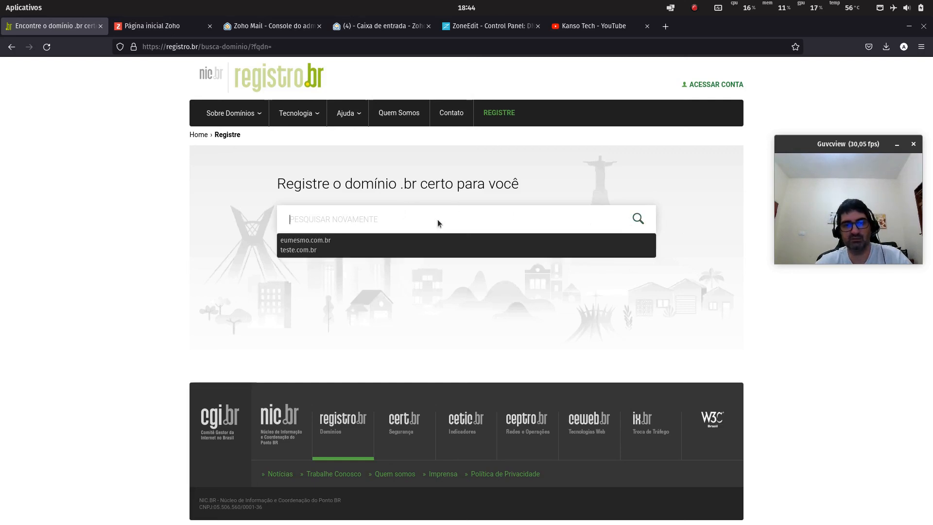
left_click(393, 240)
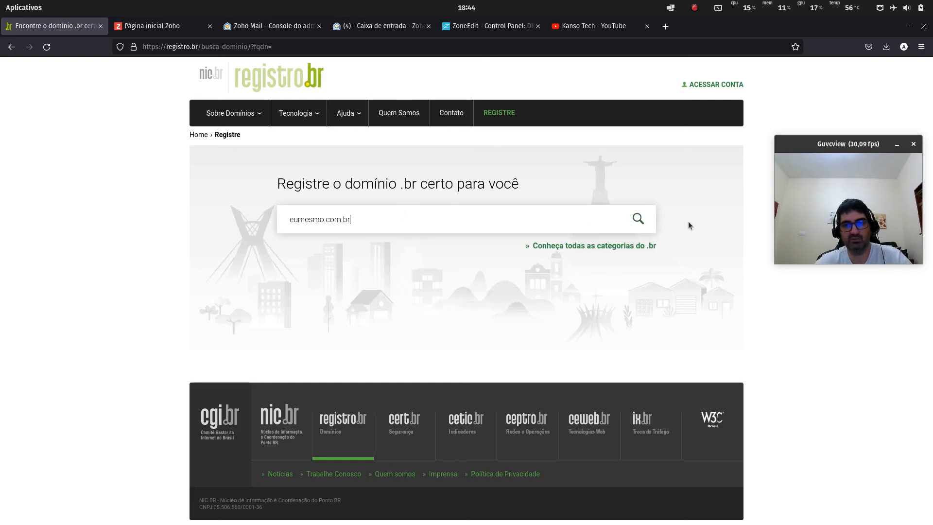
left_click(637, 220)
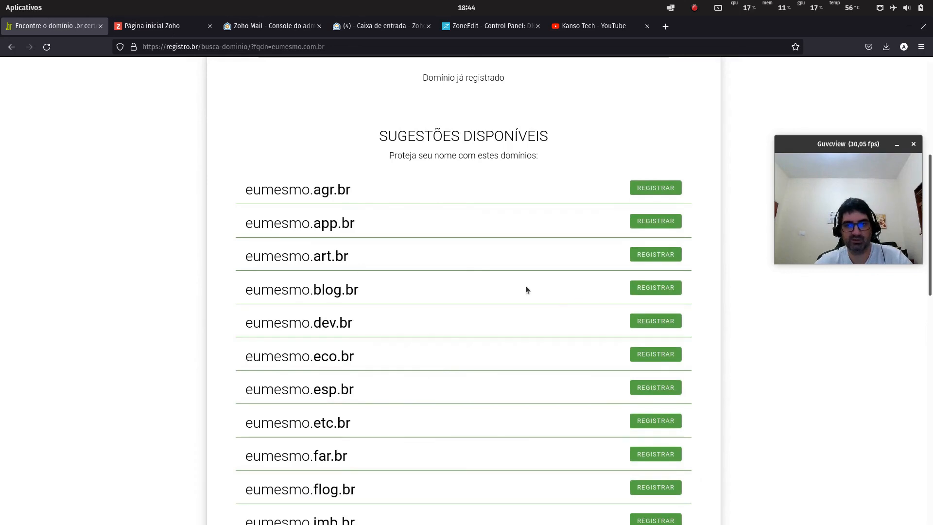
- Browse the suggested alternative domains and start registering eumesmo.blog.br, going as far as the holder's CPF/CNPJ field
scroll(505, 317, "down", 2)
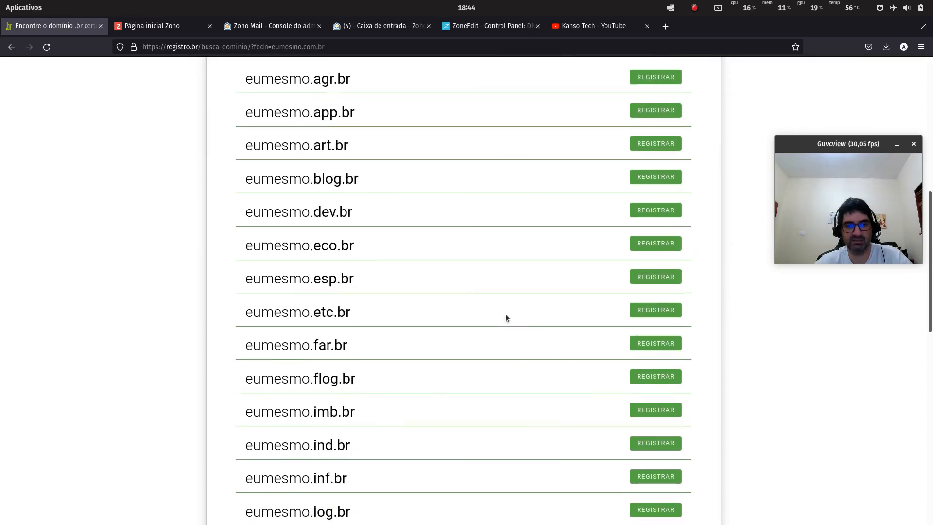
scroll(438, 384, "down", 9)
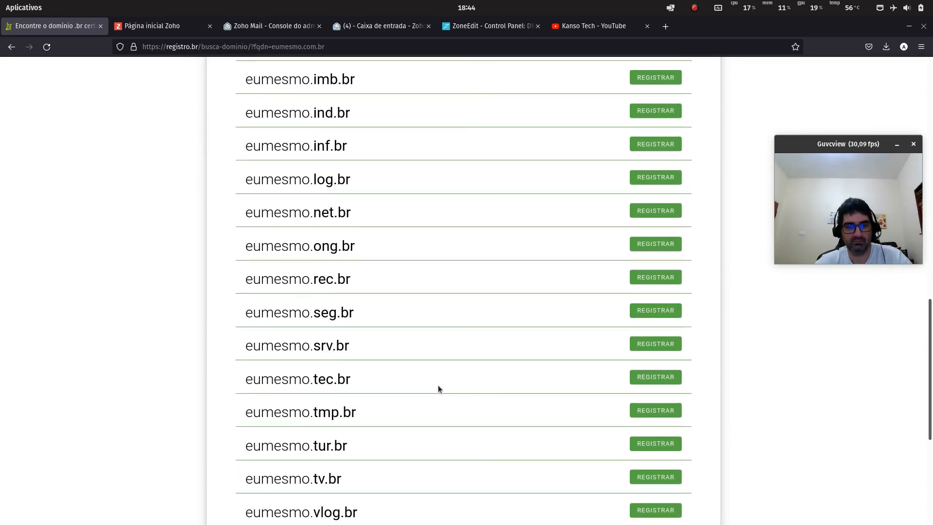
scroll(439, 370, "up", 11)
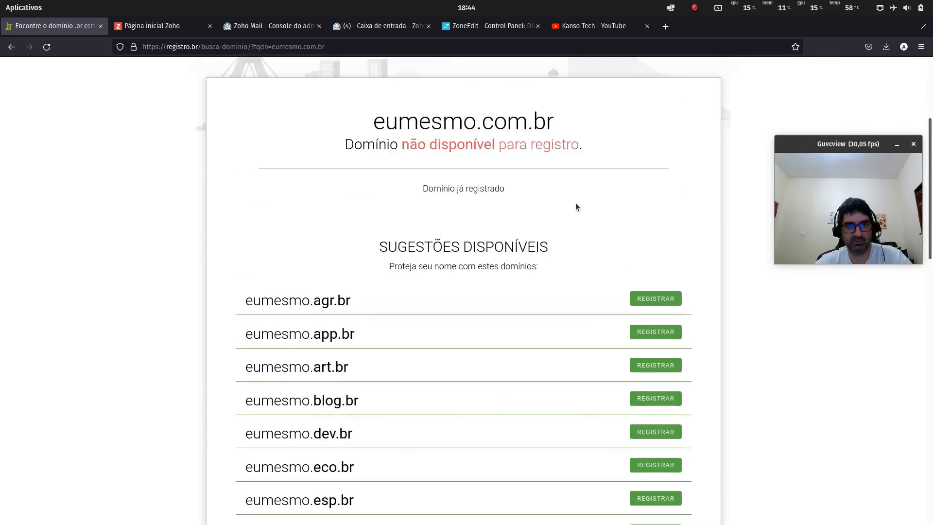
scroll(504, 392, "down", 3)
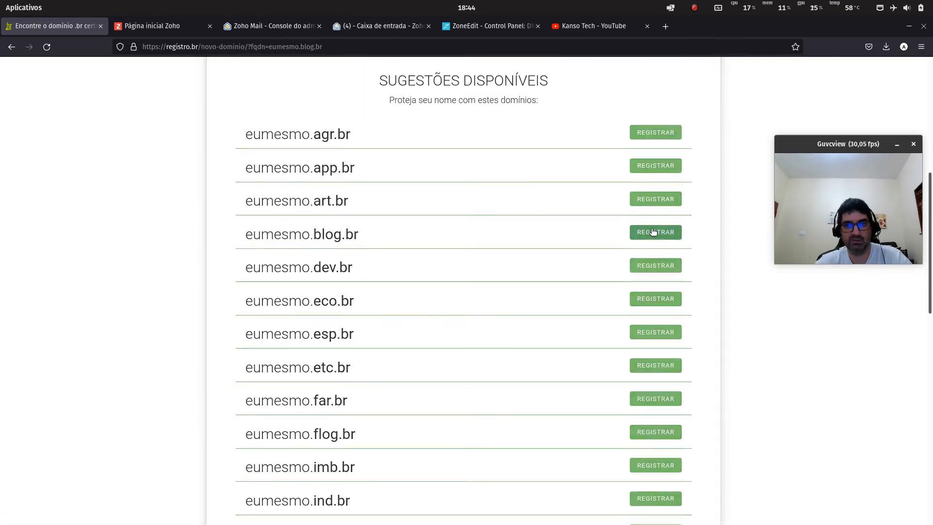
left_click(652, 232)
left_click(276, 273)
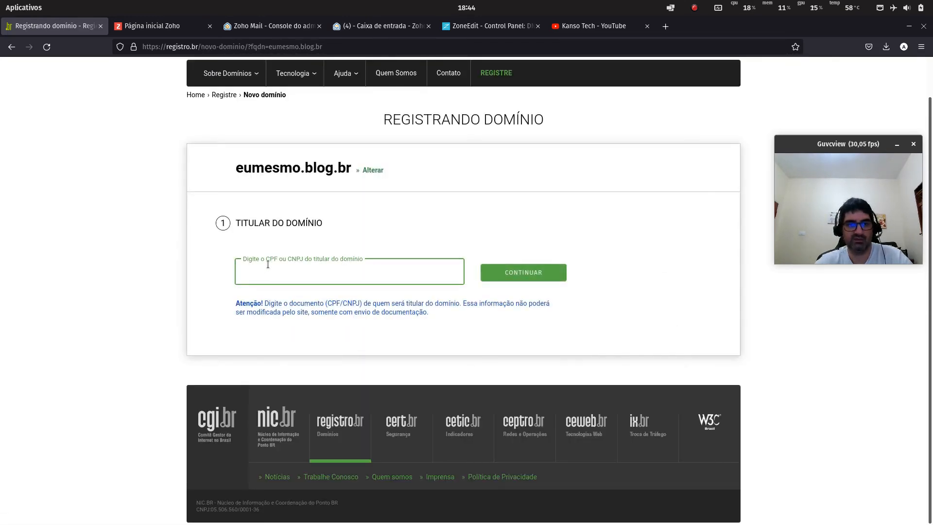
- Switch to the Kanso Tech YouTube channel page, and open the blog reflexoes.kanso.com.br in a new browser tab
left_click(492, 322)
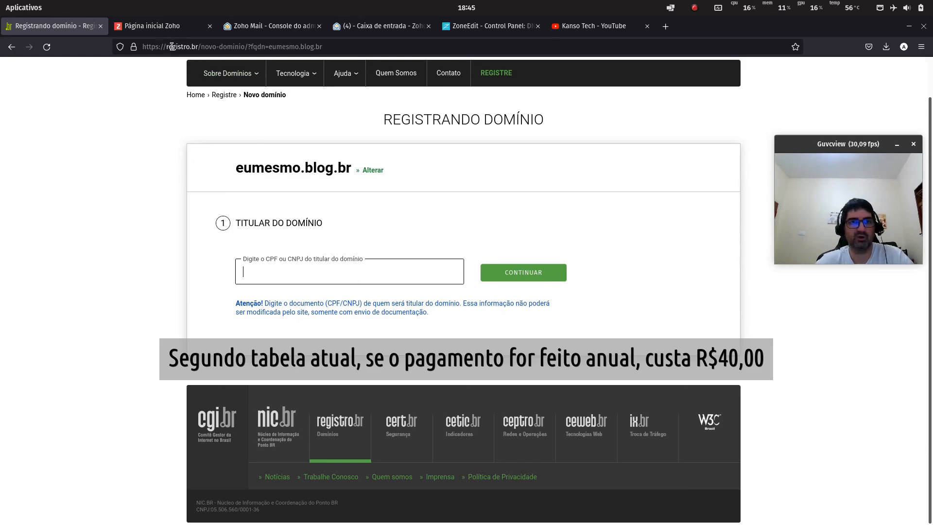
left_click(609, 28)
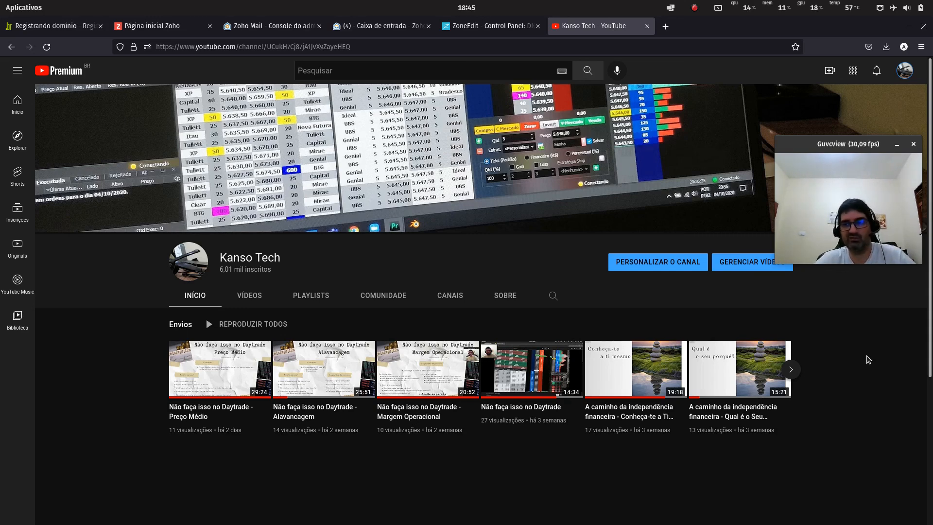
left_click(667, 26)
left_click(685, 53)
type("reflexoes.kanso.com.br/")
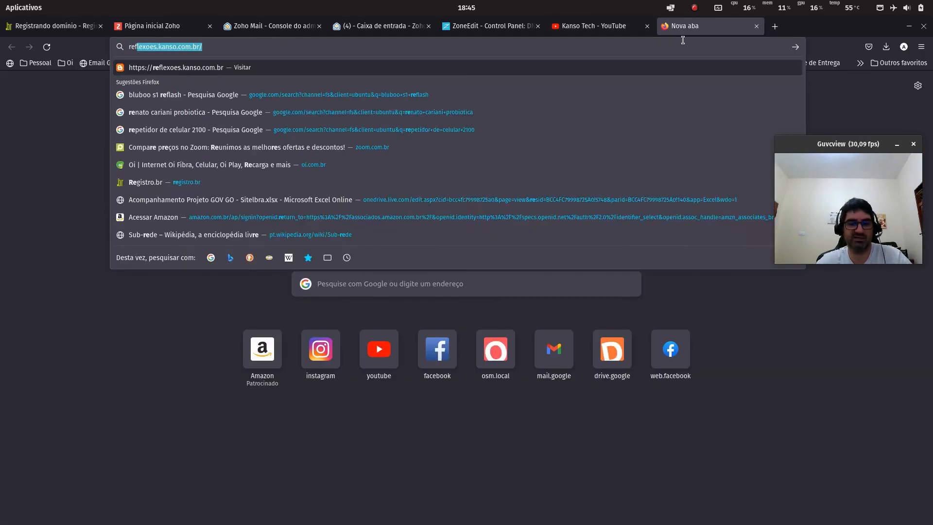
key("Return")
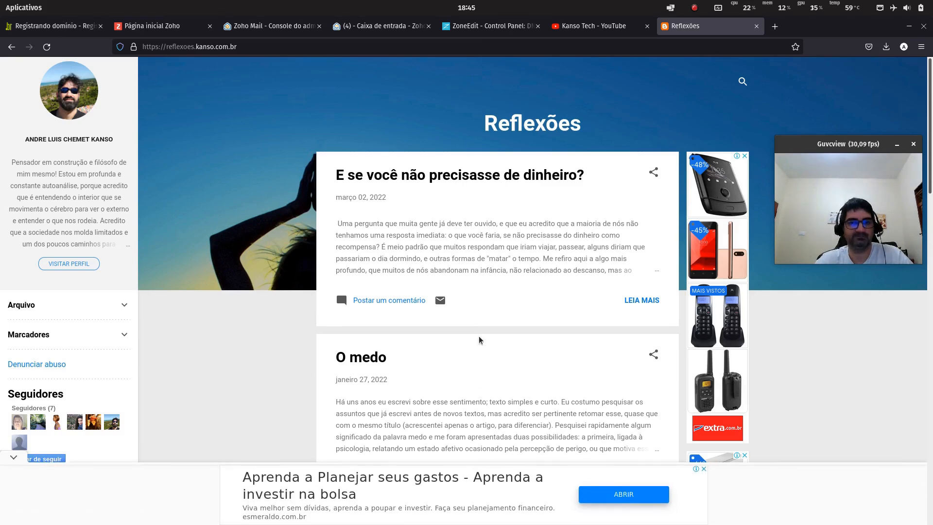
left_click(493, 53)
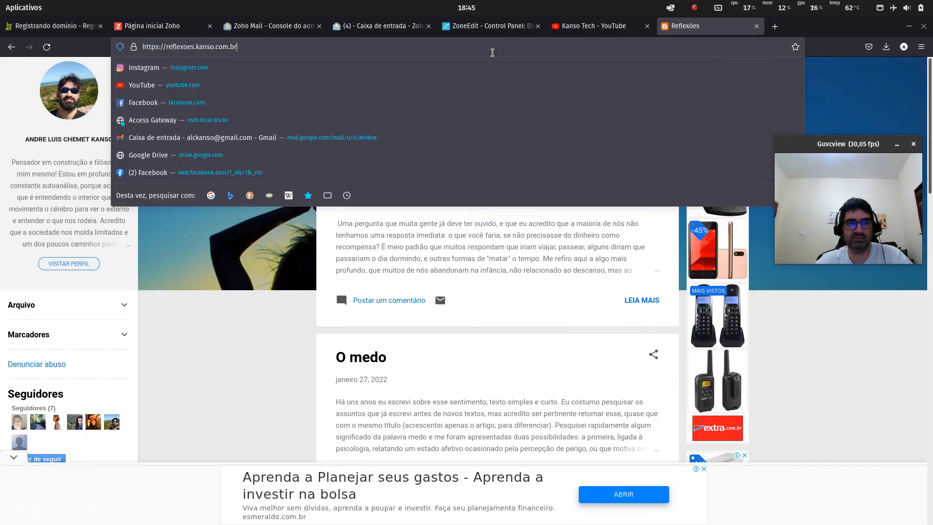
key("ctrl+a")
type("www.kanso.com.br")
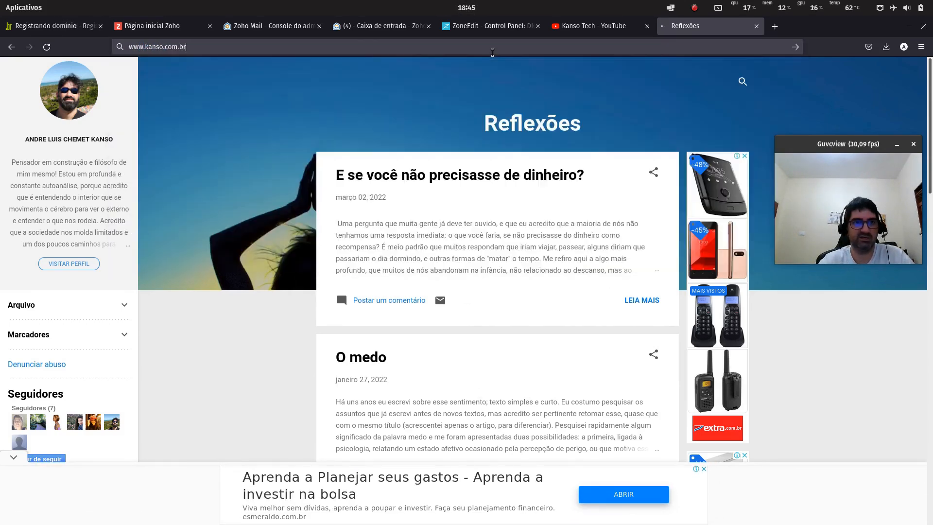
key("Return")
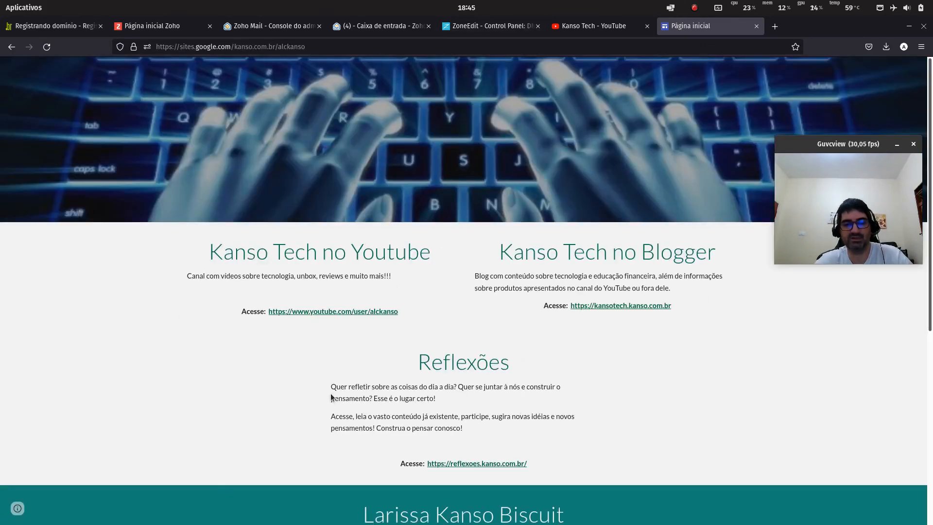
scroll(510, 368, "down", 3)
scroll(470, 371, "up", 3)
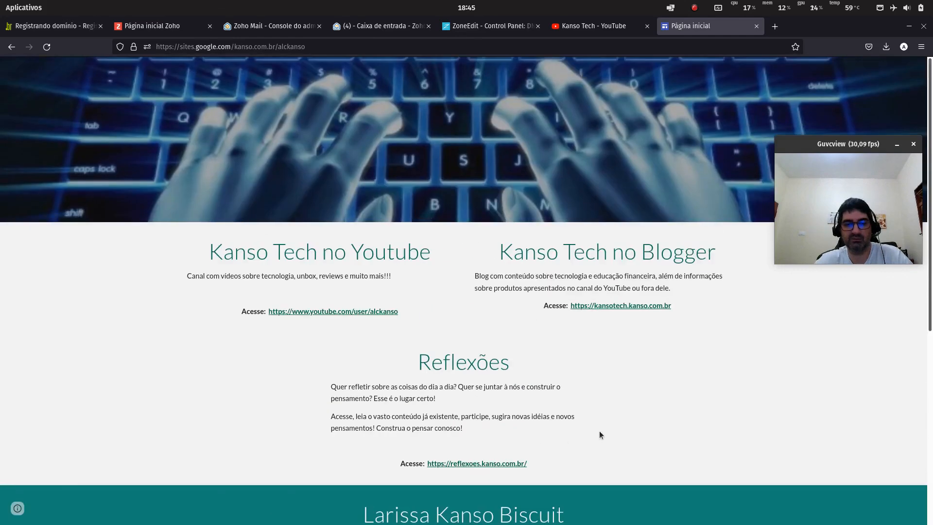
scroll(604, 426, "down", 2)
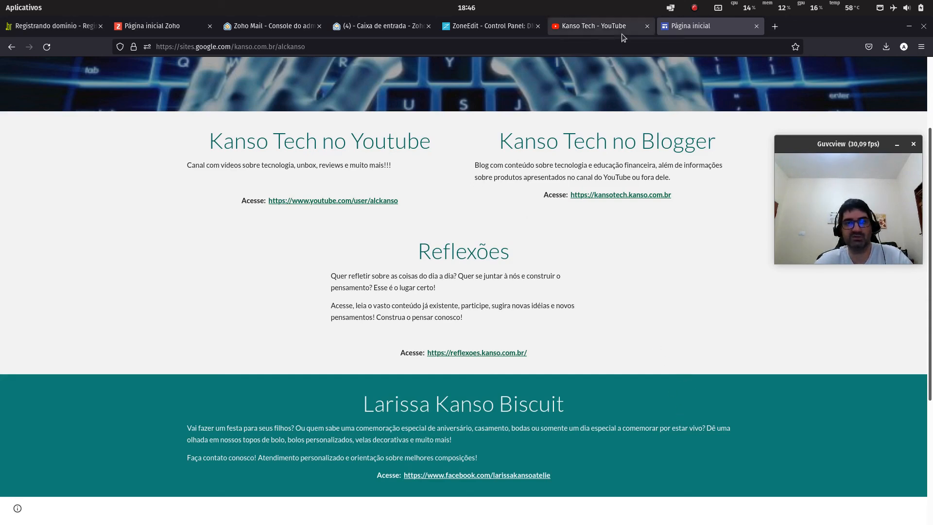
left_click(606, 27)
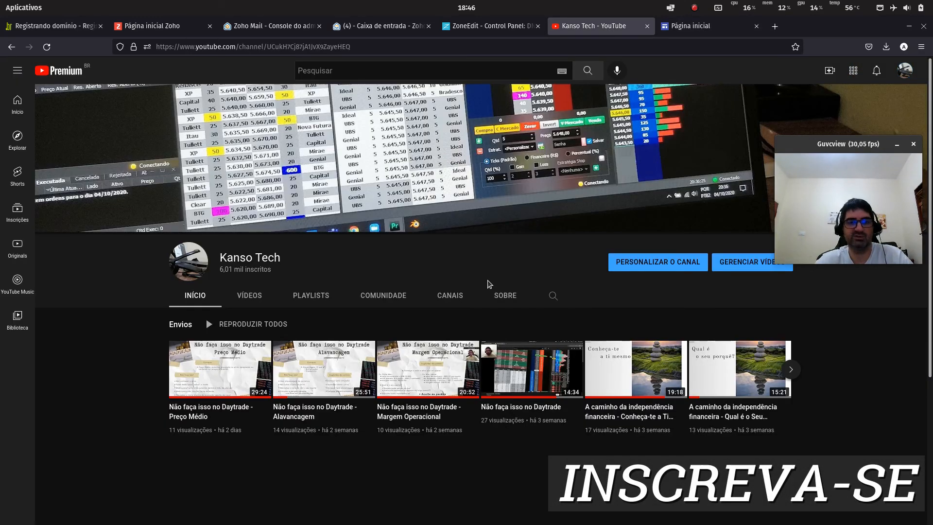